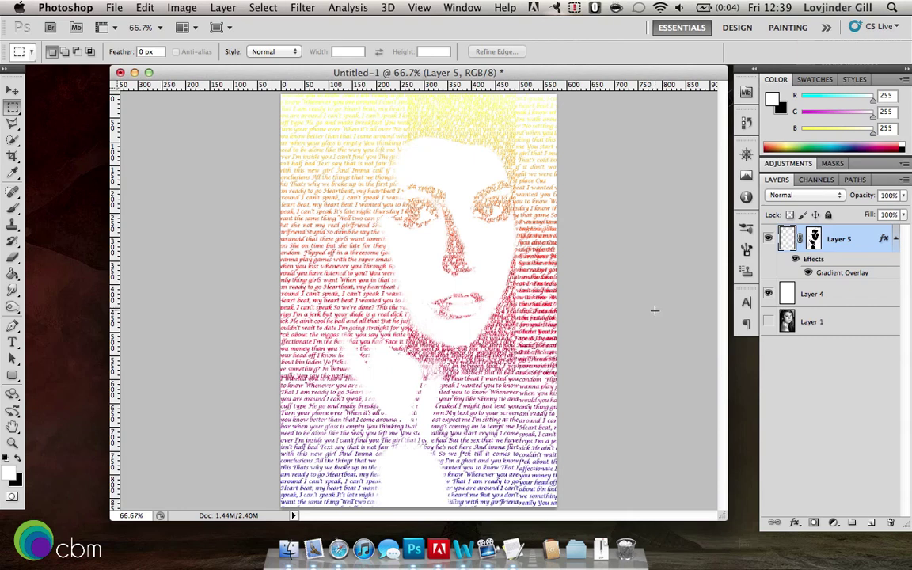
- Delete Layer 5 and Layer 4, and make the portrait on Layer 1 visible
shift+click(835, 299)
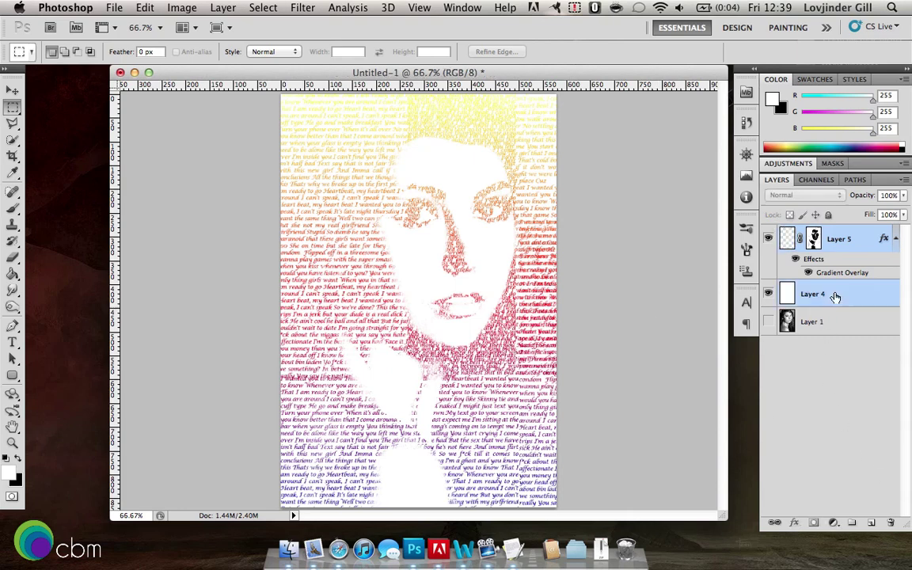
drag(856, 315, 890, 523)
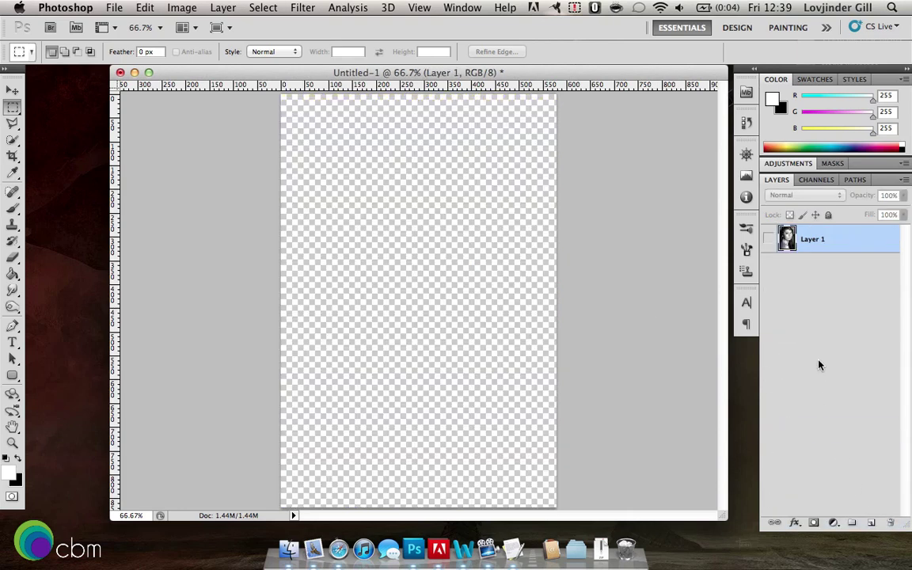
click(768, 239)
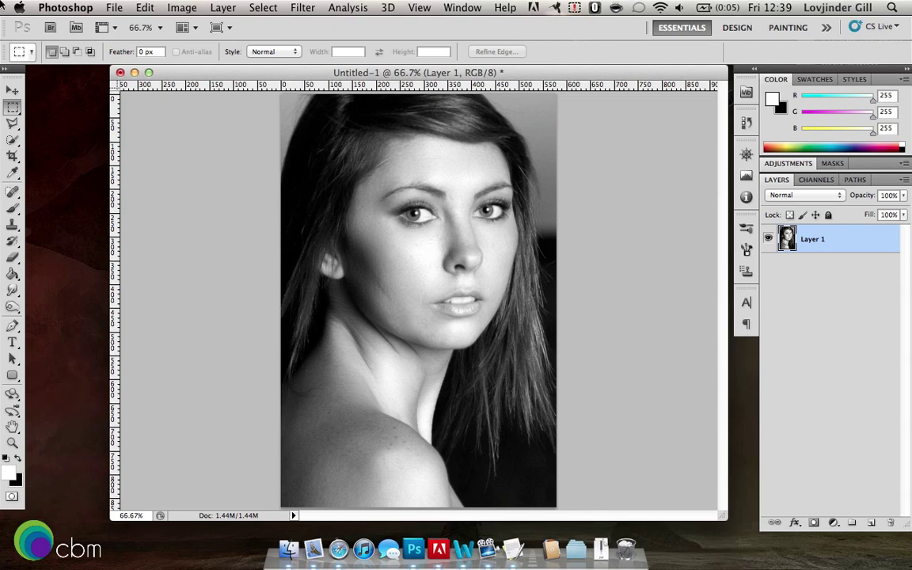
- Select the portrait's shadows with Color Range and copy the selection to a new layer
click(264, 7)
click(269, 136)
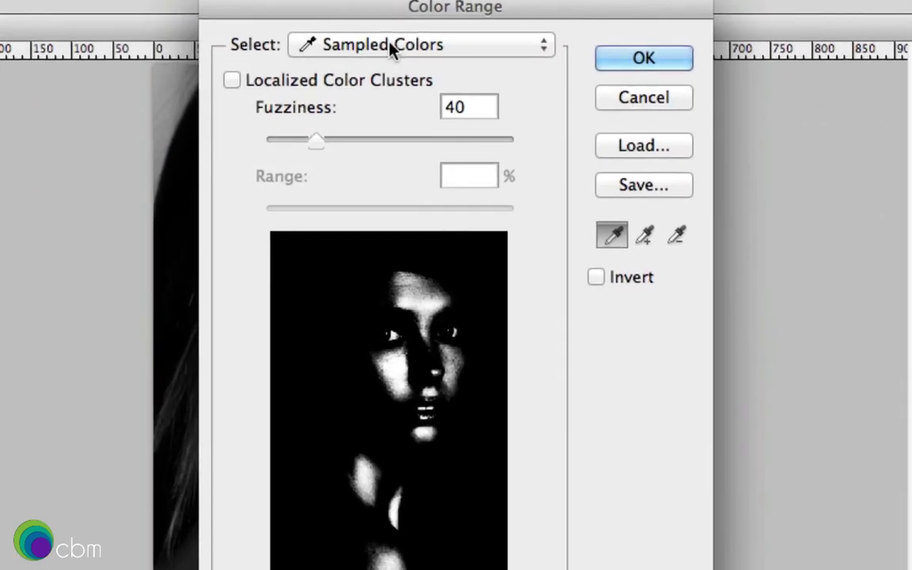
click(401, 62)
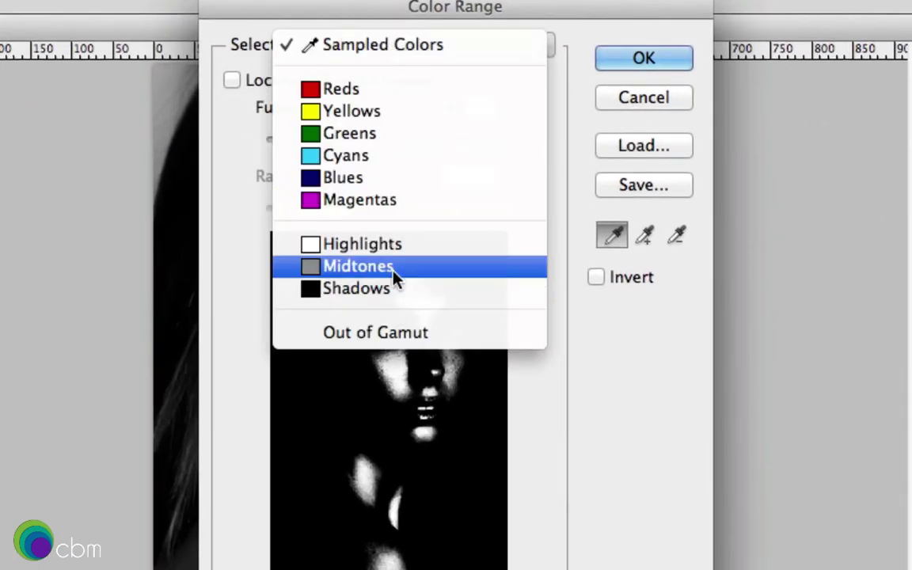
click(396, 290)
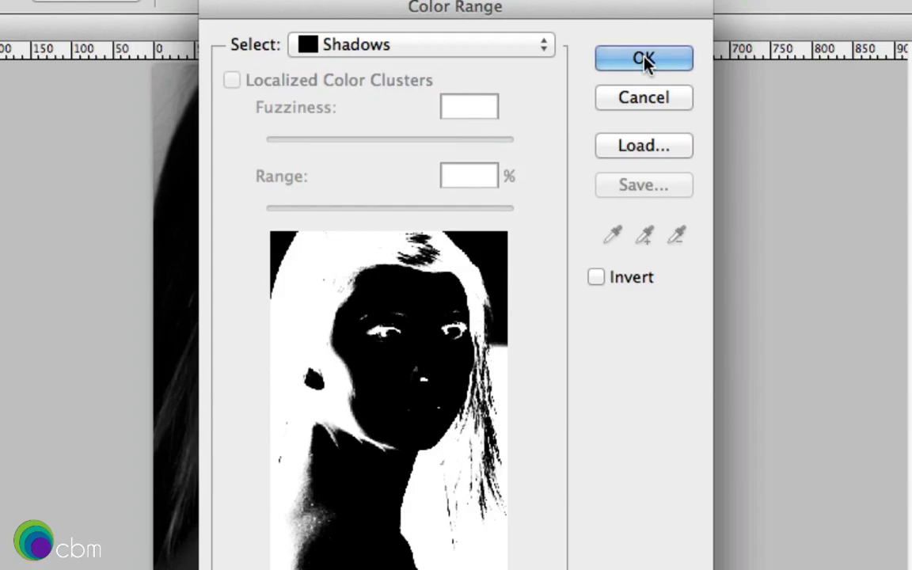
click(645, 57)
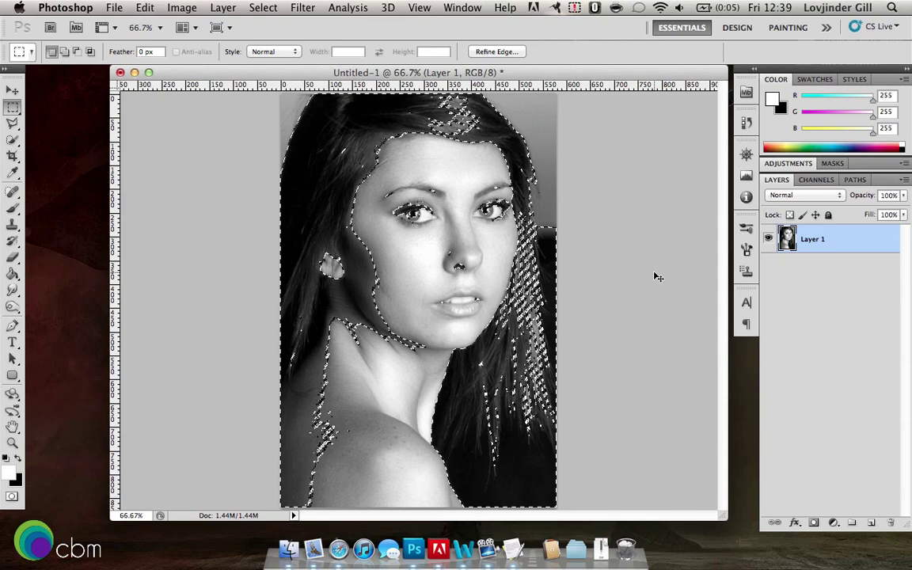
key(super+j)
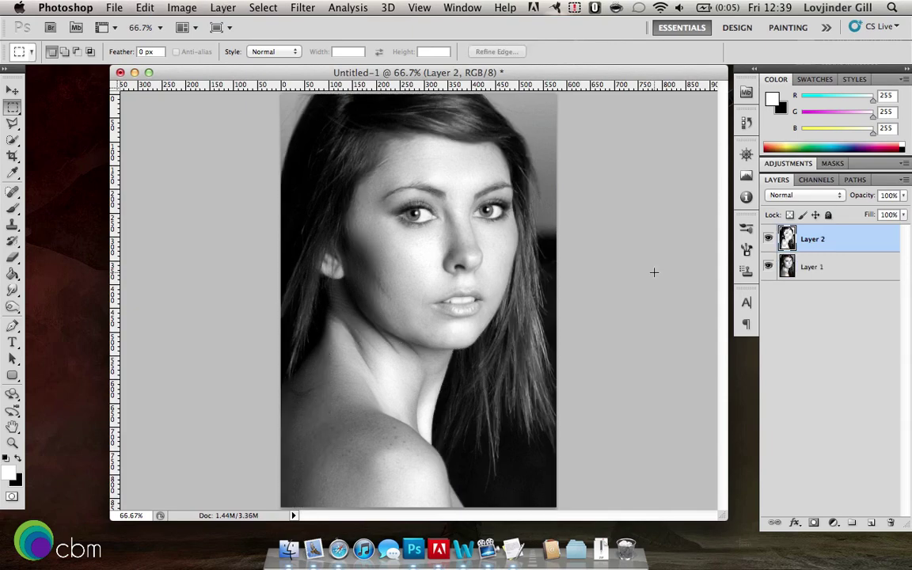
- Select the midtones of Layer 1 with Color Range and copy the selection to a new layer
click(838, 269)
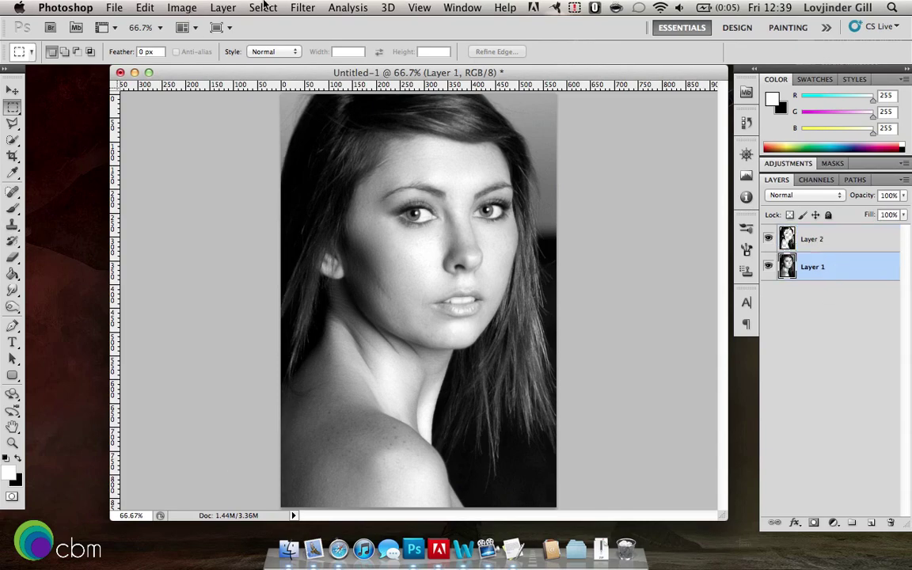
click(264, 7)
click(261, 147)
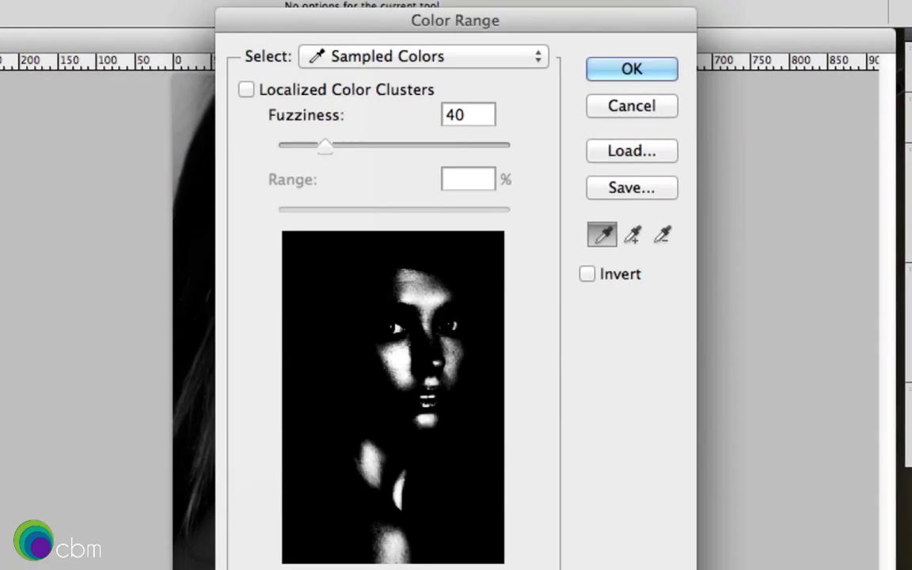
click(435, 56)
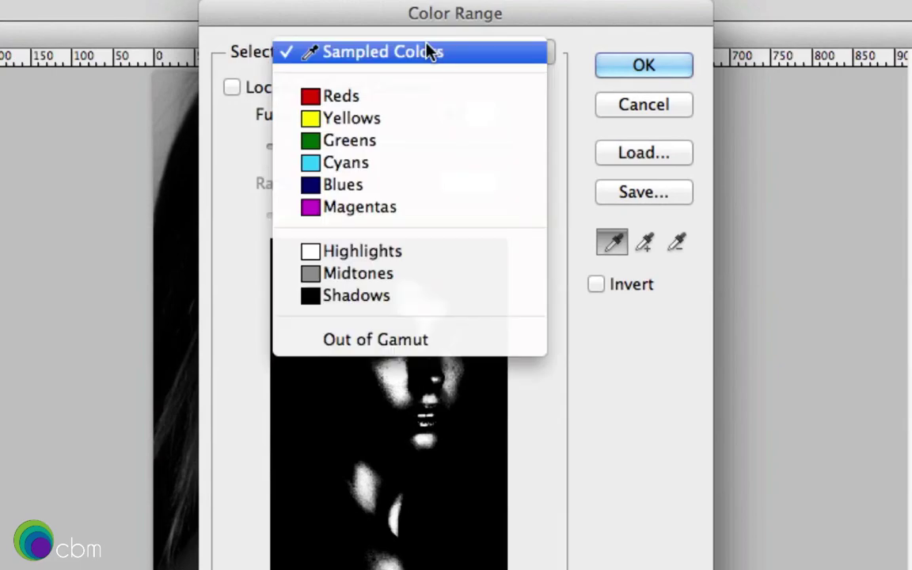
click(399, 272)
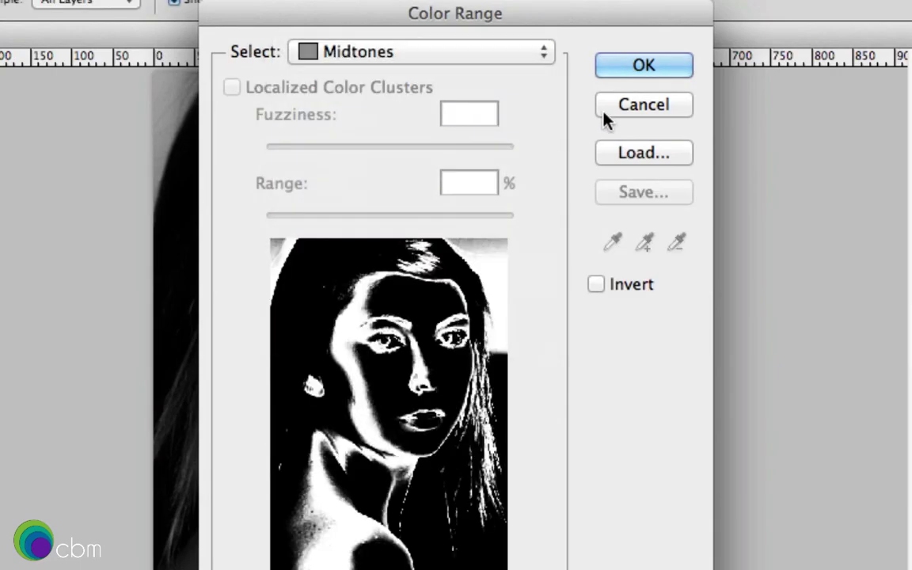
click(624, 73)
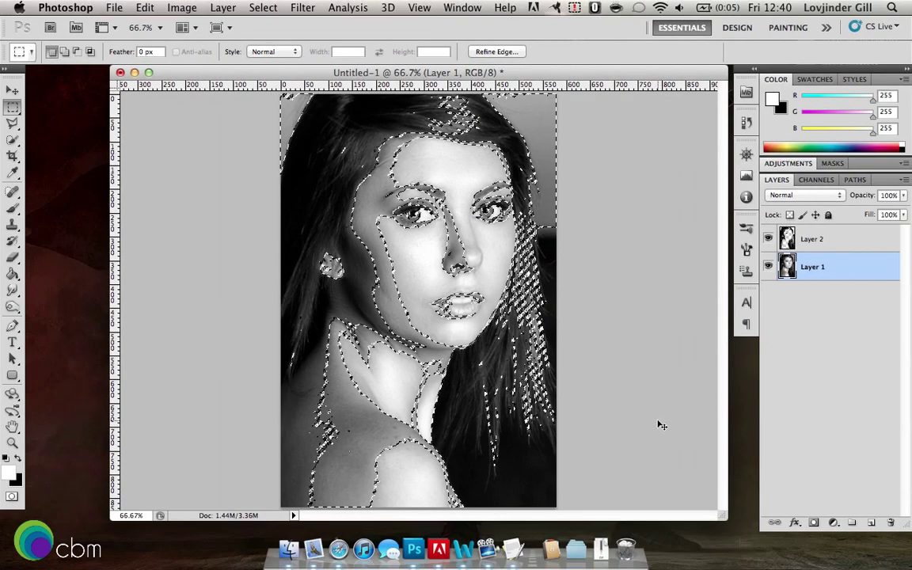
key(super+j)
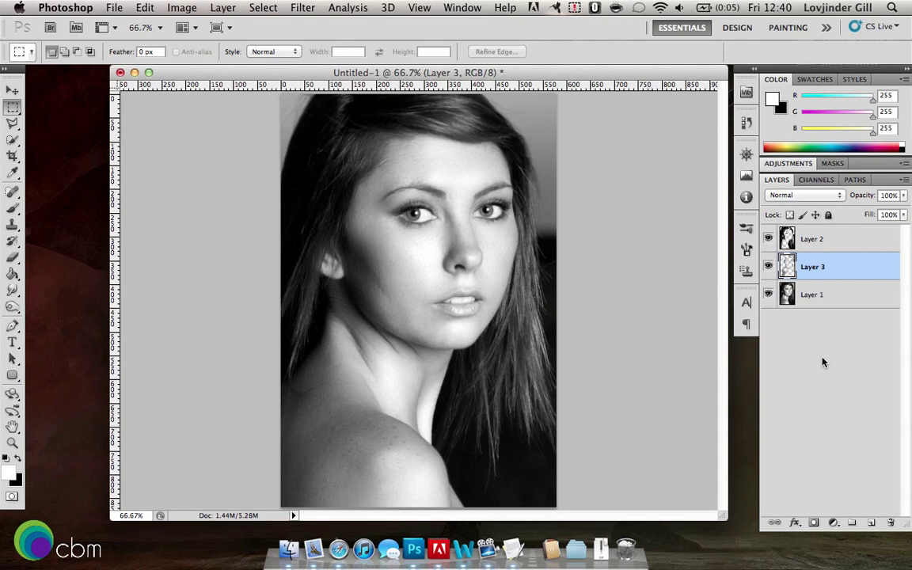
- Hide Layer 1 and fill the midtones on Layer 3 with 50% Gray, preserving transparency
click(768, 295)
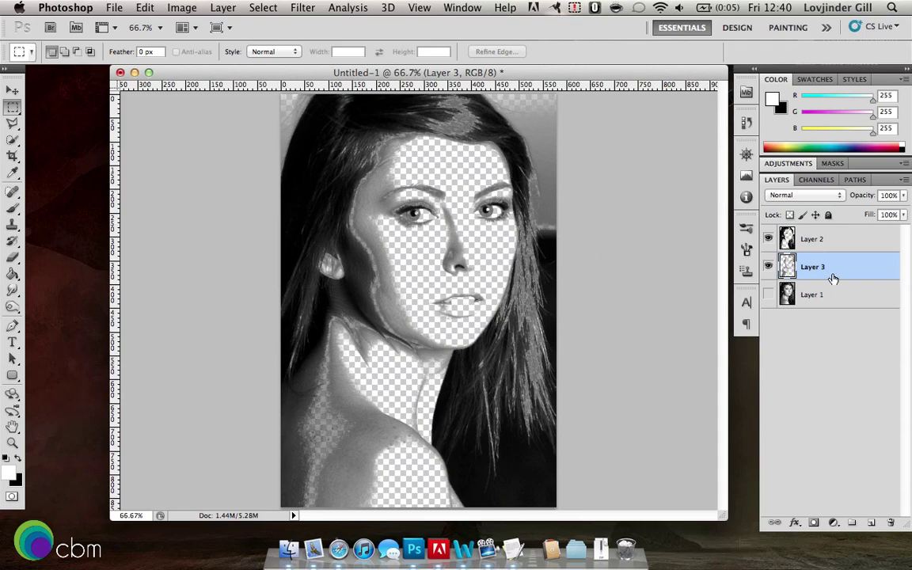
click(145, 7)
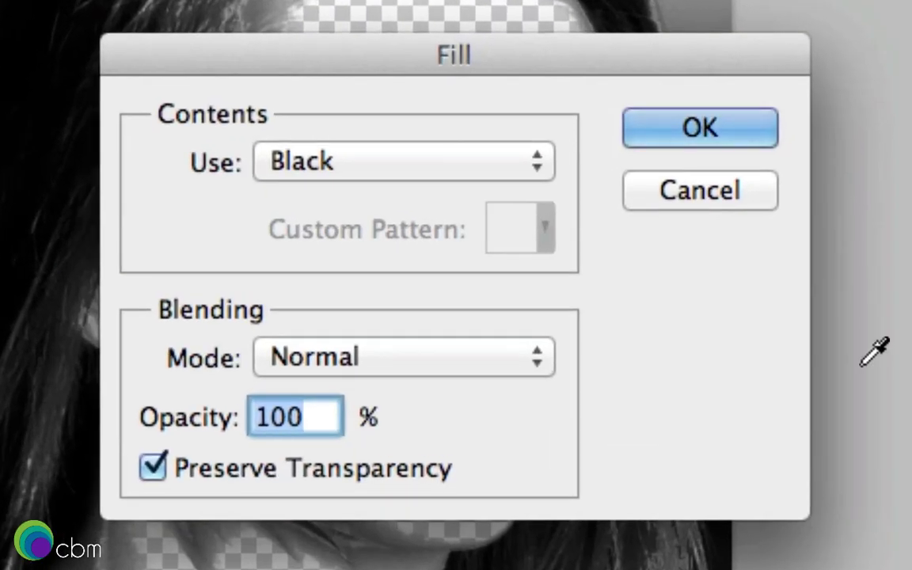
click(386, 170)
click(380, 198)
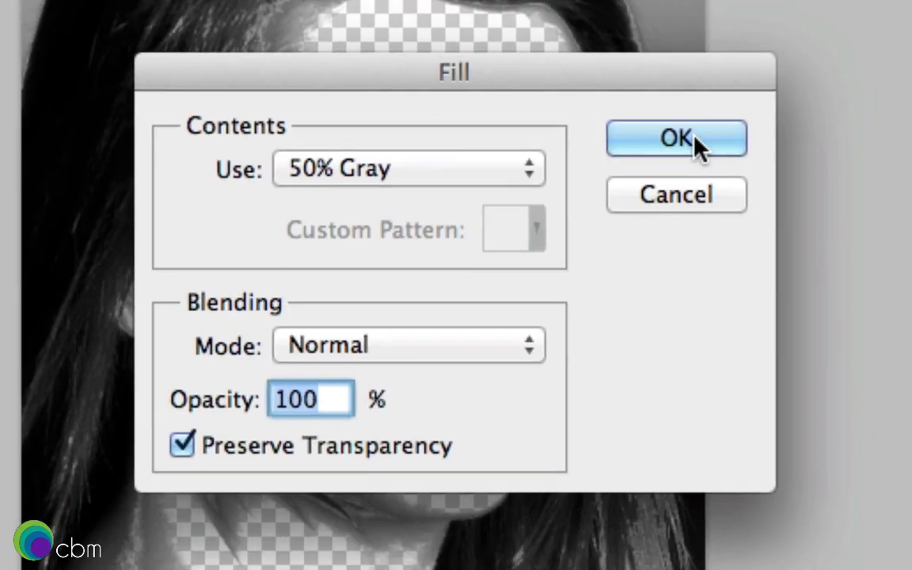
click(734, 127)
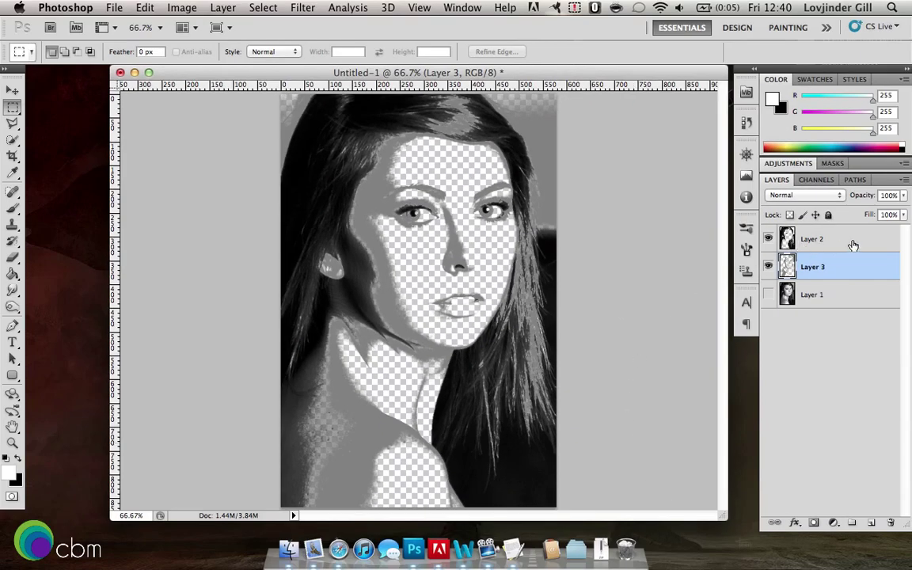
- Fill the shadows on Layer 2 with black, preserving transparency, and merge the layer down into Layer 3
click(788, 236)
click(135, 7)
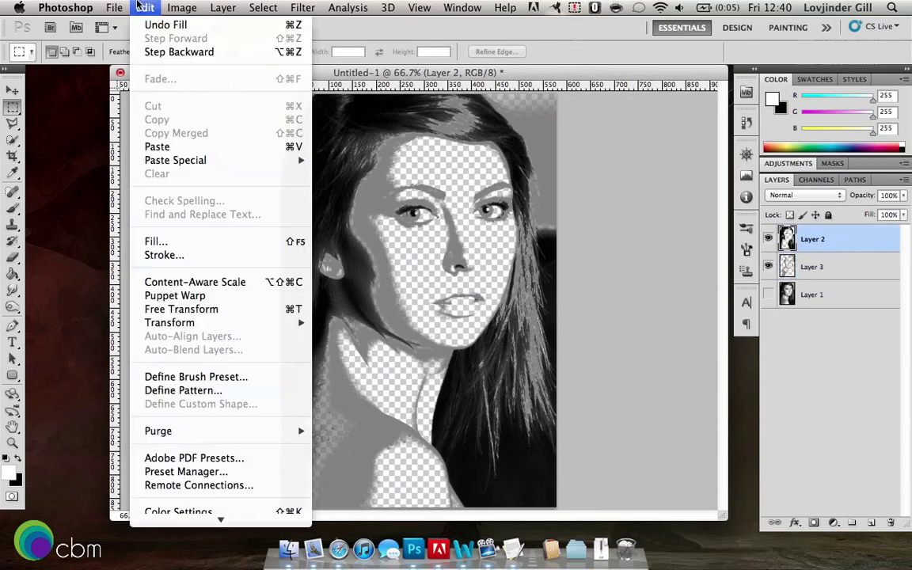
click(141, 230)
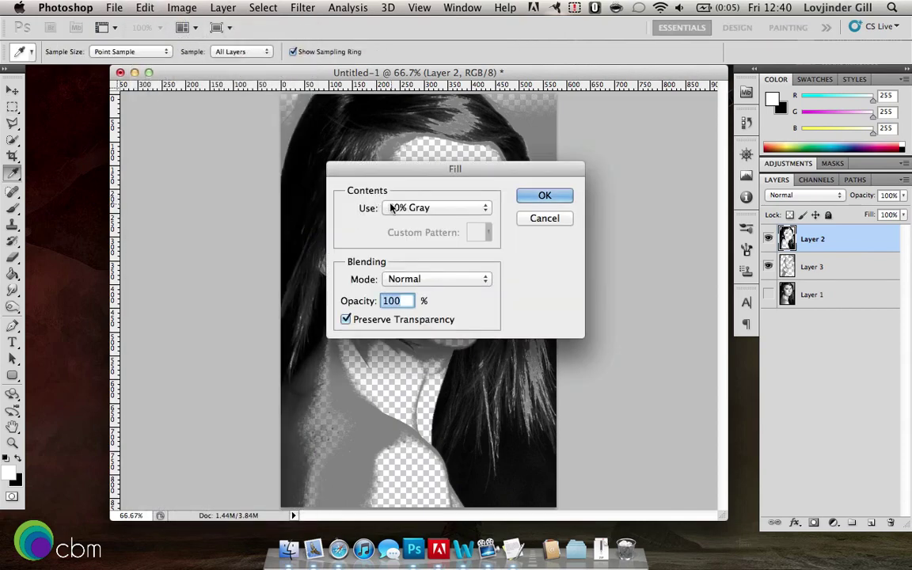
click(402, 207)
click(407, 195)
click(529, 197)
key(m)
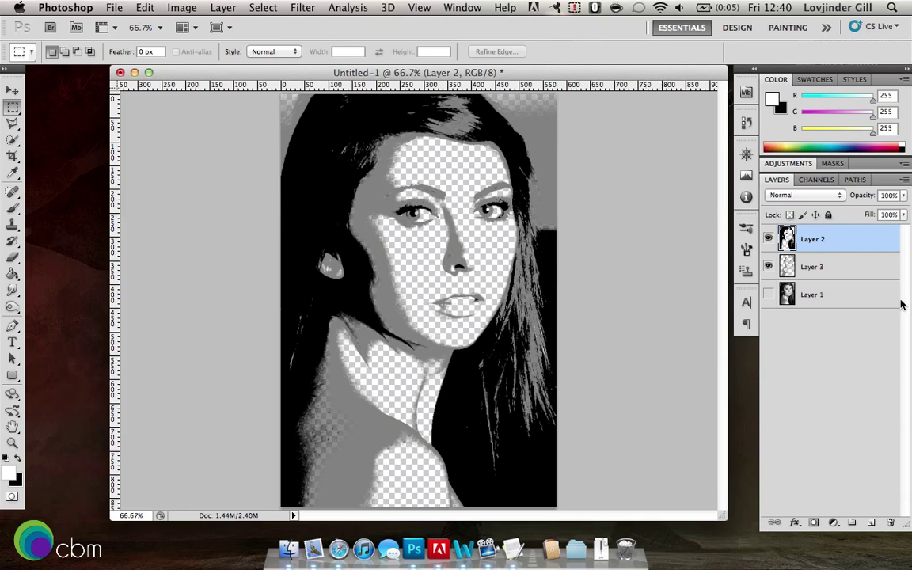
right_click(841, 238)
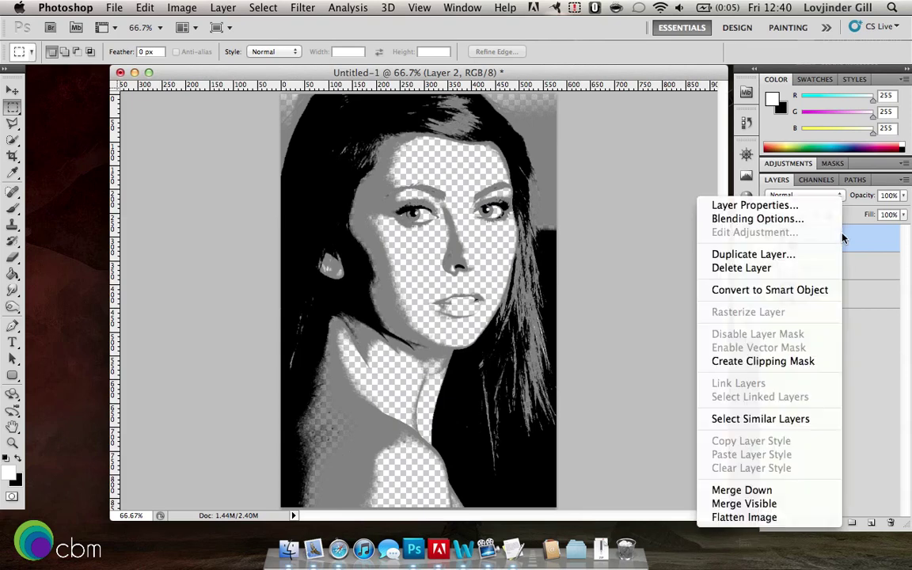
click(780, 490)
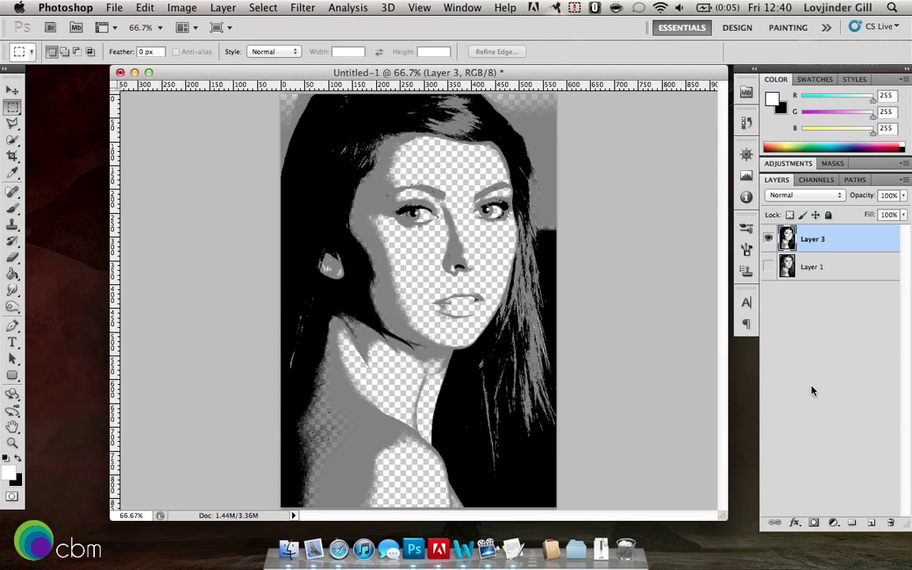
- Create a new transparent RGB document of 579 x 869 pixels at 72 pixels/inch
click(122, 7)
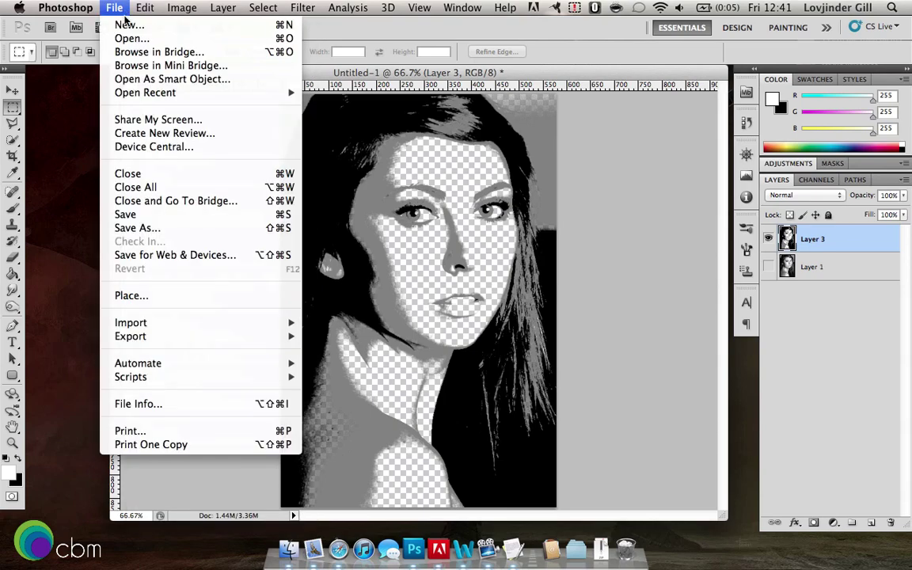
click(209, 176)
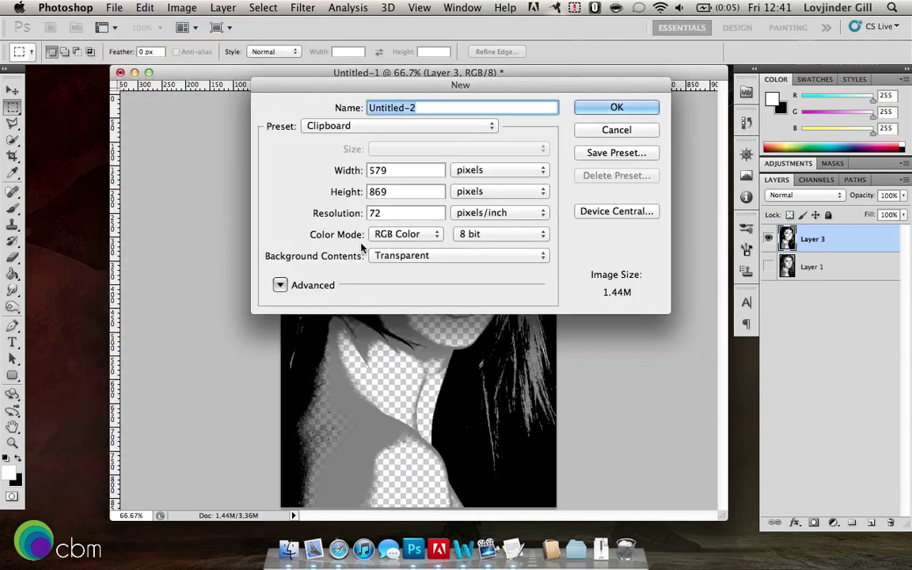
drag(441, 79, 385, 143)
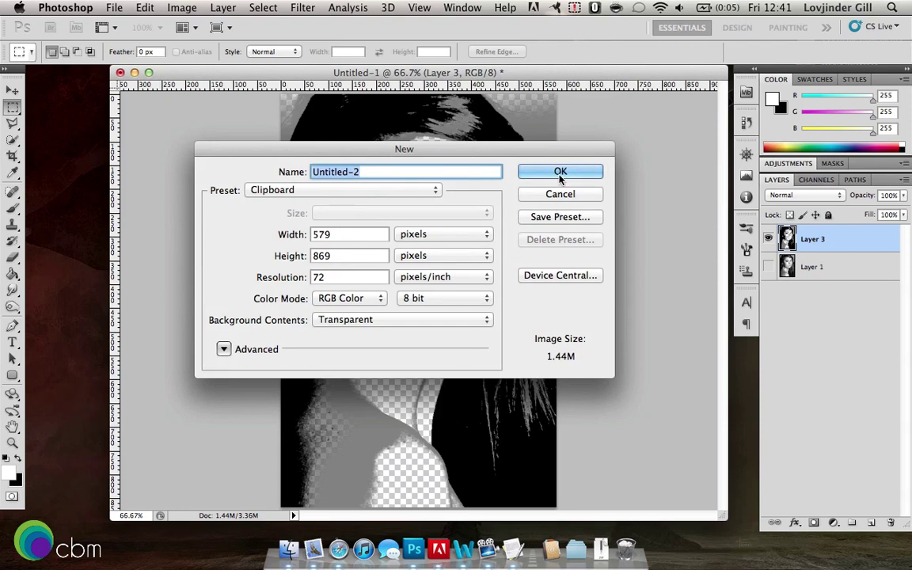
click(599, 171)
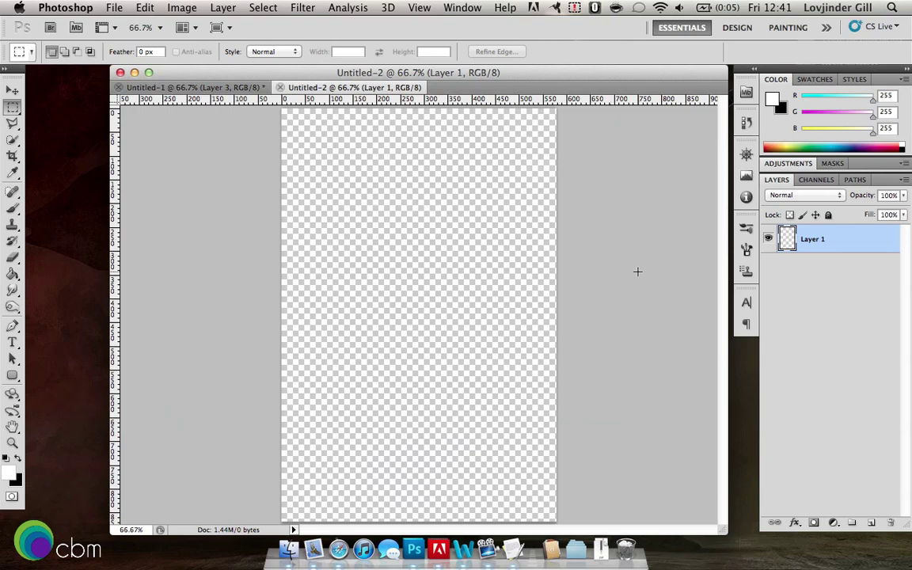
- Add a text box covering the whole canvas and paste into it the song lyrics from the TextEdit document
click(13, 341)
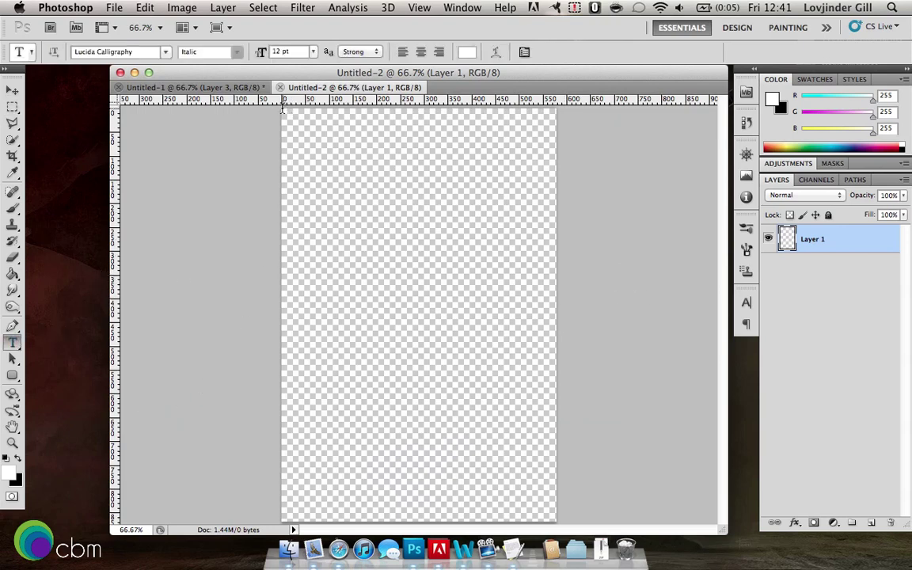
drag(282, 110, 557, 519)
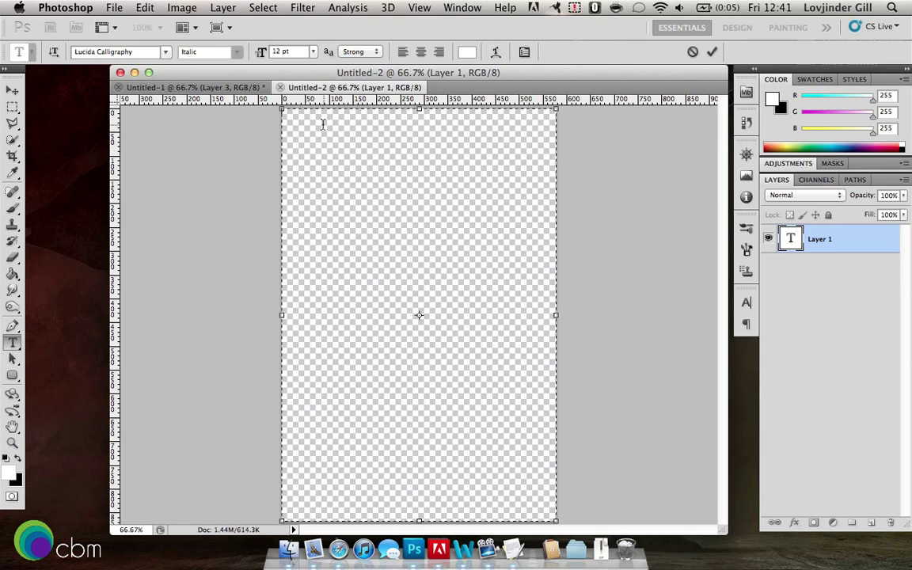
right_click(323, 120)
click(302, 120)
click(539, 507)
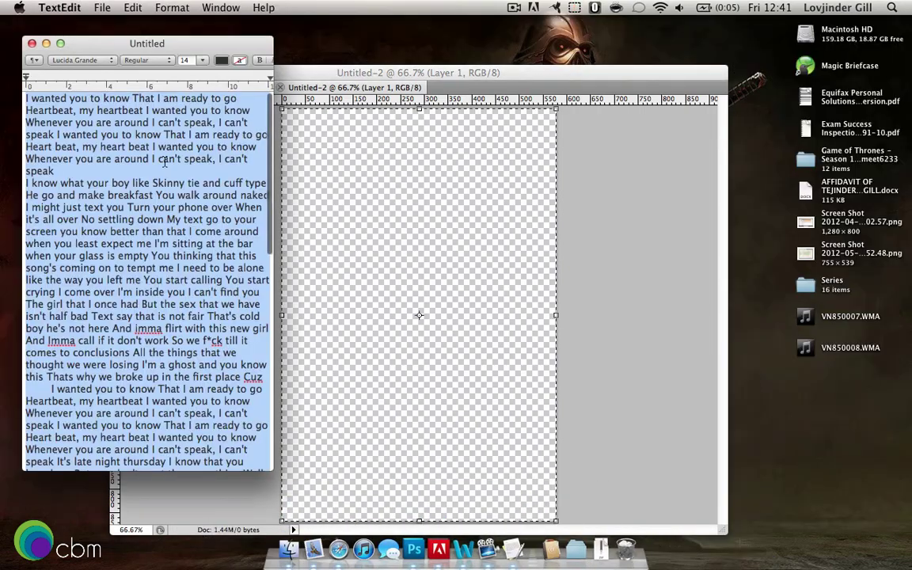
click(378, 68)
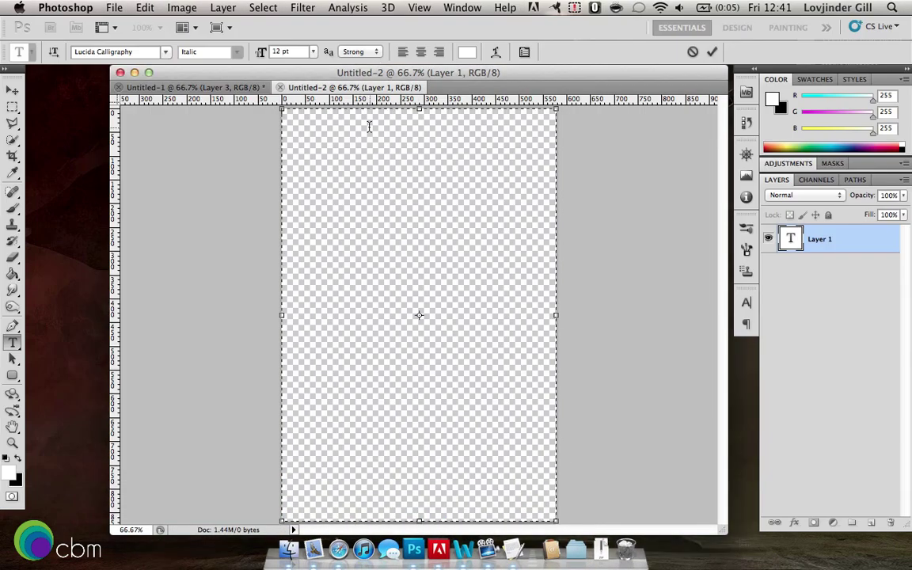
key(super+v)
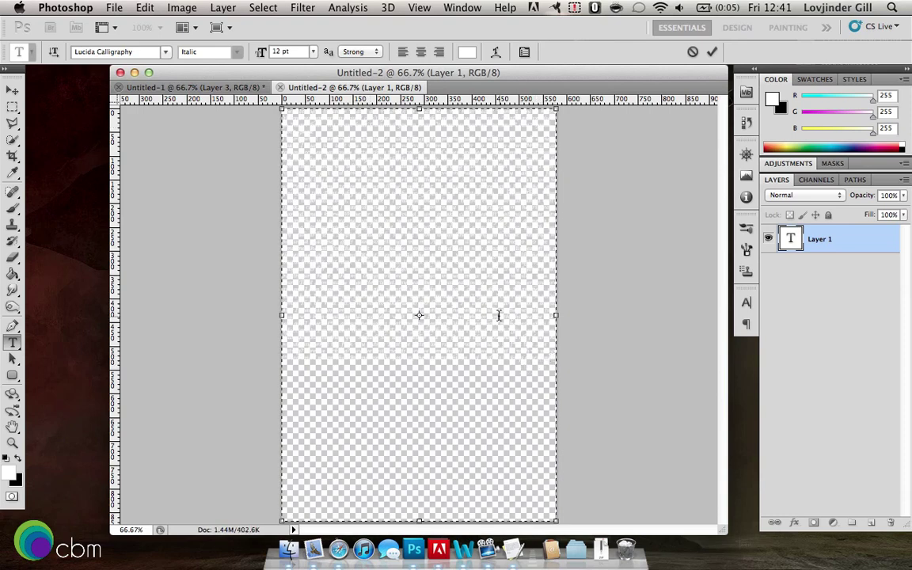
- Set the colour of all the pasted lyrics to black (000000)
key(super+a)
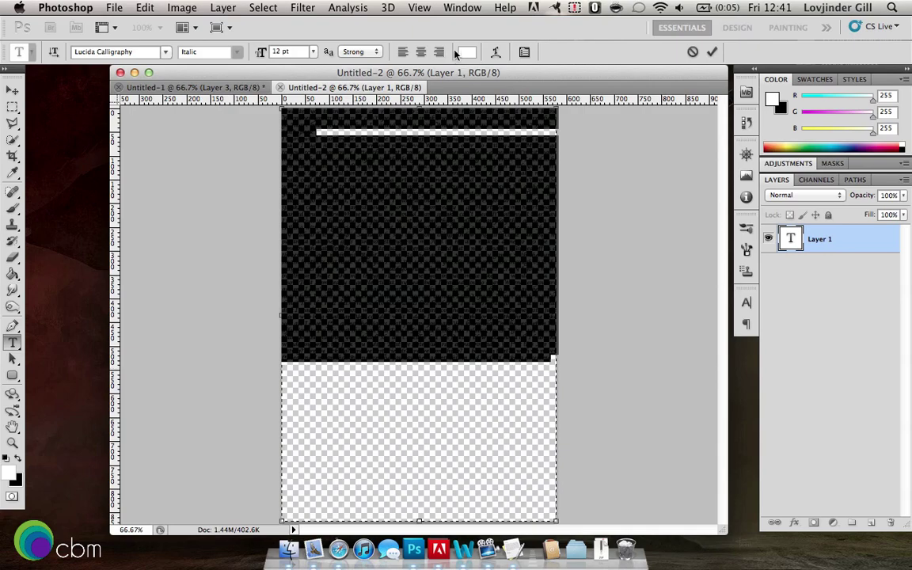
click(466, 52)
click(268, 479)
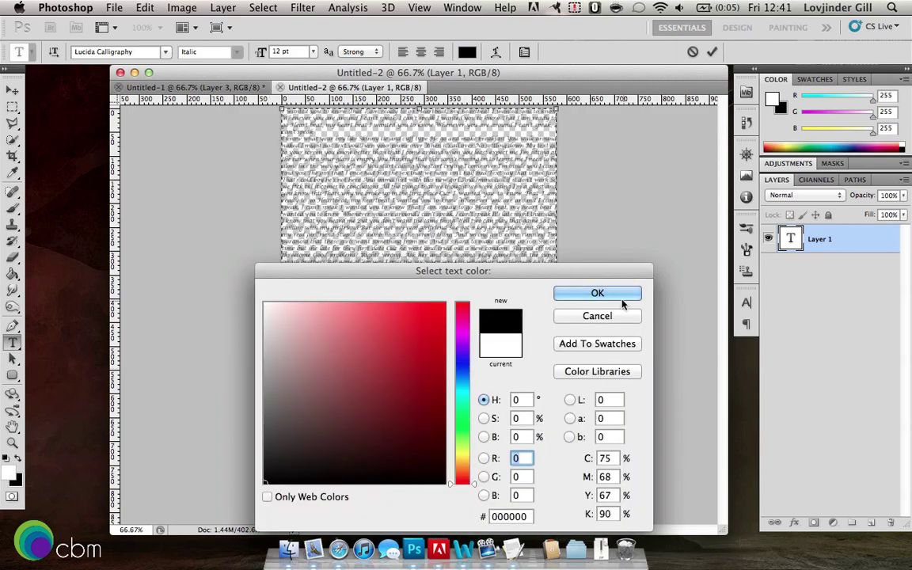
click(599, 295)
click(429, 134)
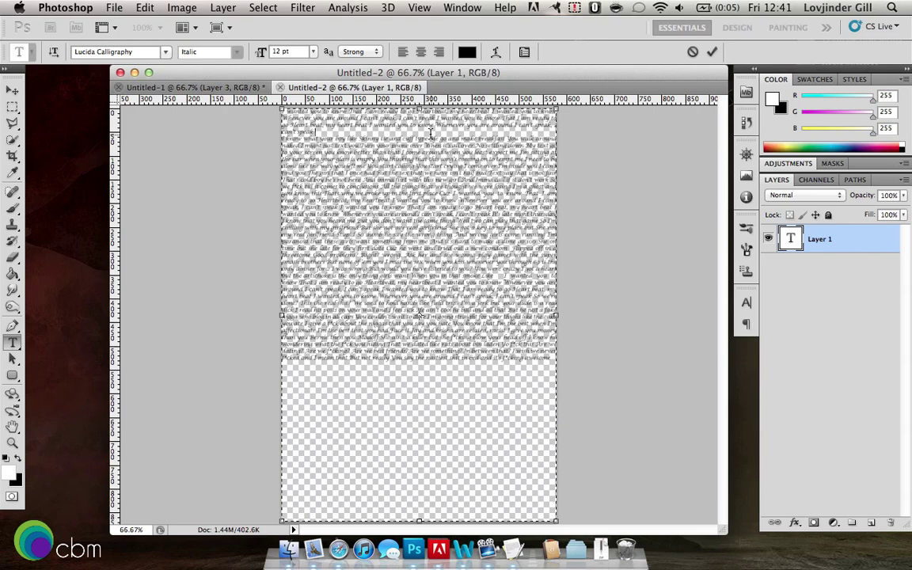
- Remove the paragraph break from the lyrics and set all the text to 10 pt
key(Delete)
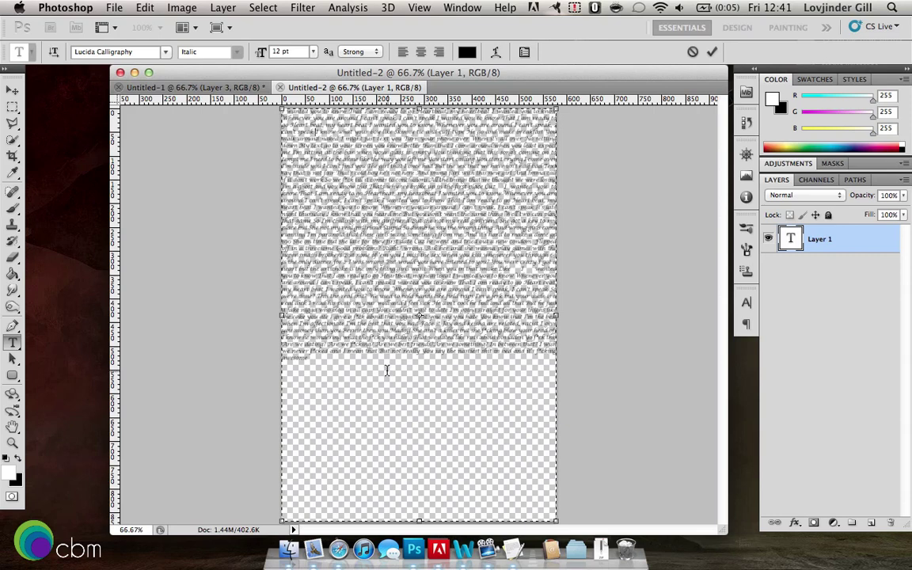
drag(358, 358, 240, 111)
click(314, 52)
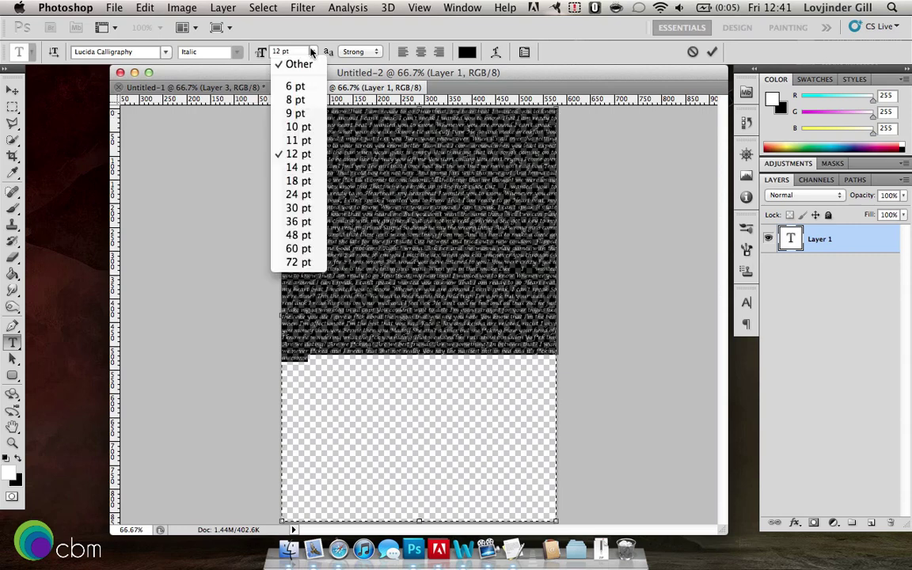
click(296, 128)
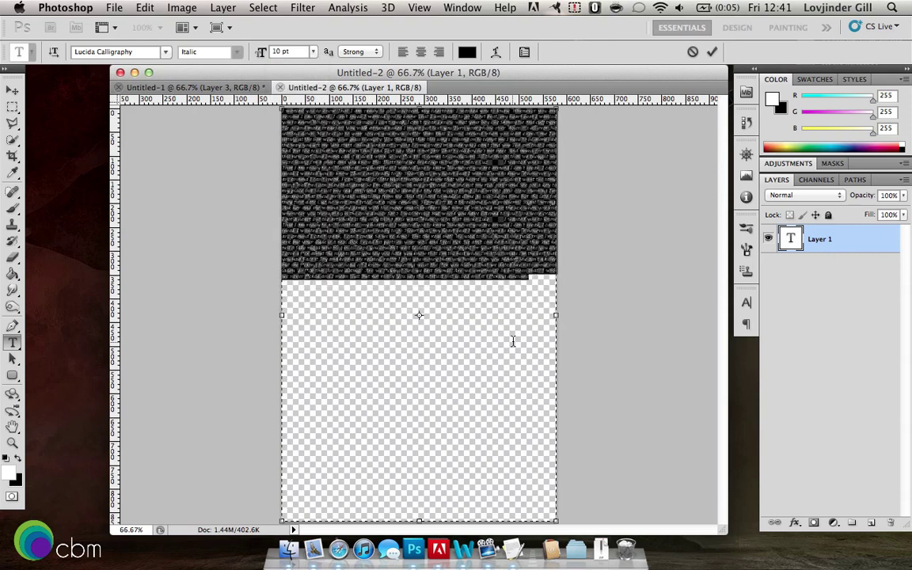
click(544, 290)
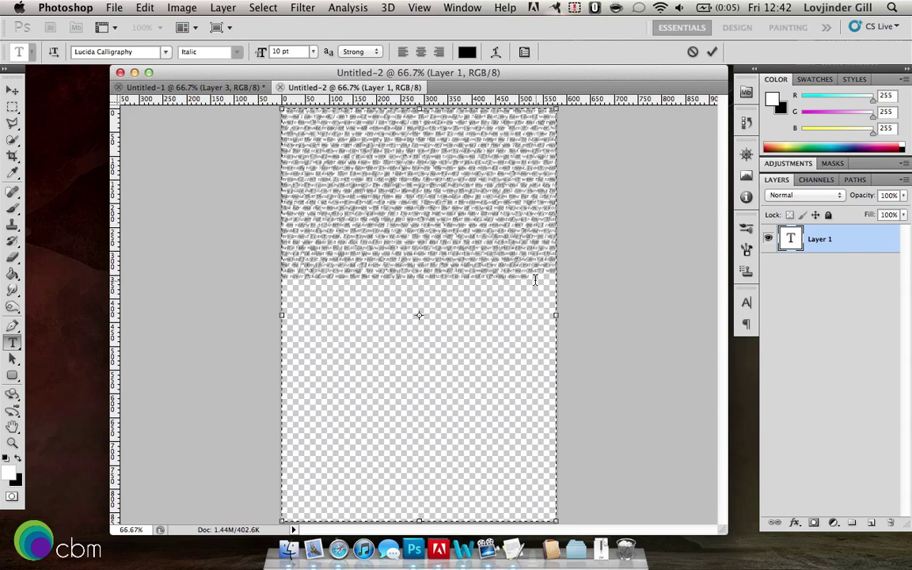
- Copy all the lyrics, paste them repeatedly at the end until they fill the canvas, and commit the text
drag(535, 279, 282, 109)
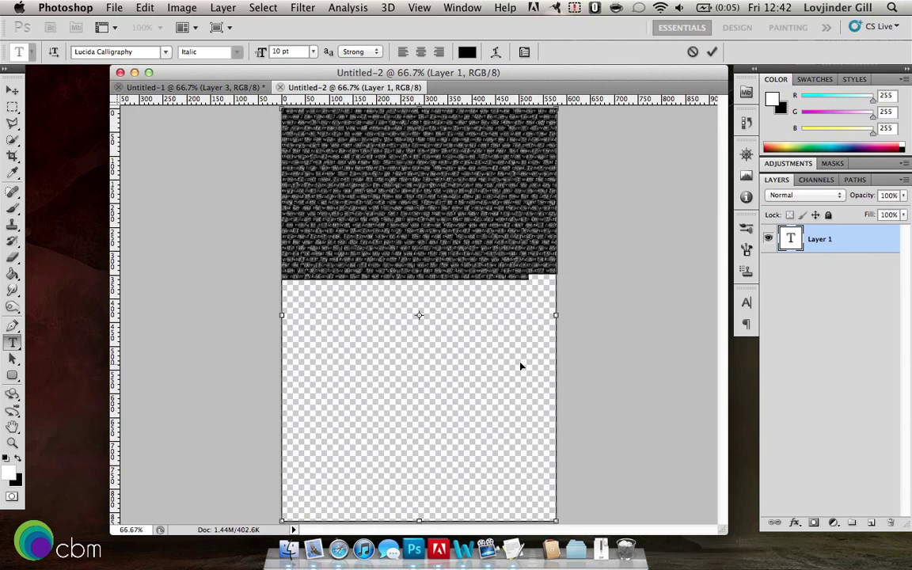
click(541, 277)
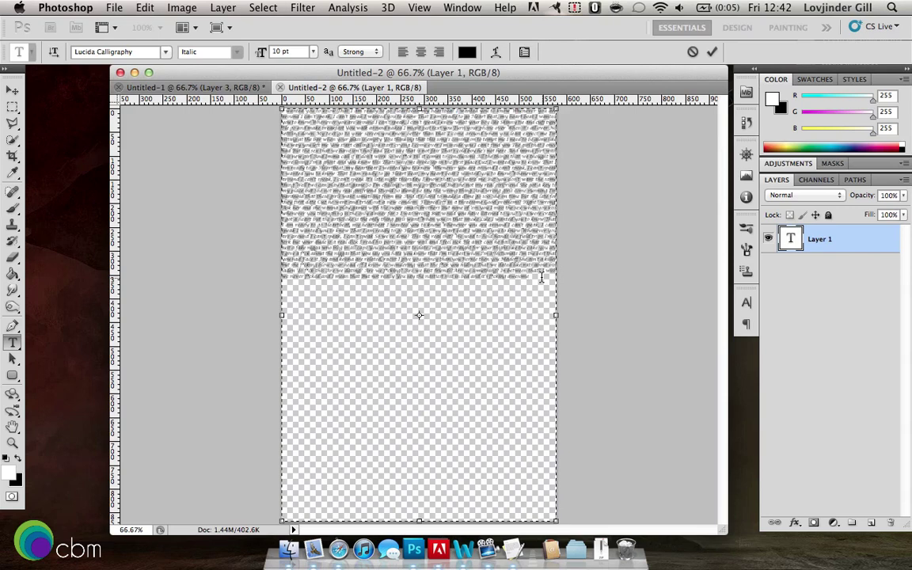
key(cmd+v)
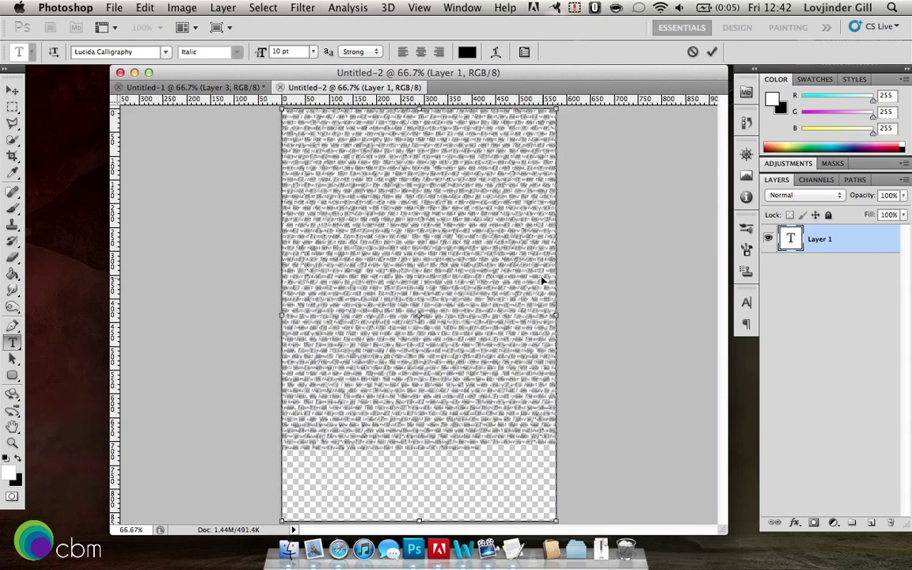
key(super+v)
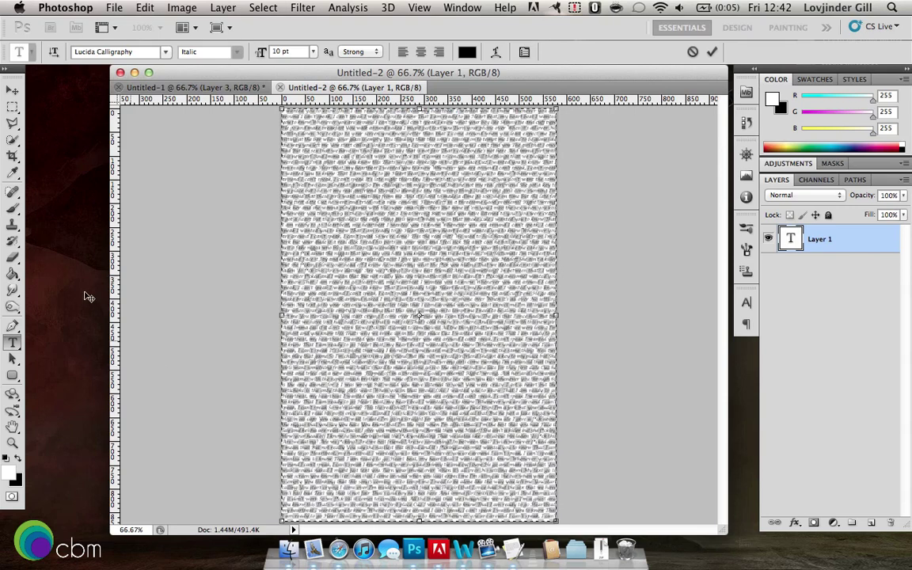
click(13, 110)
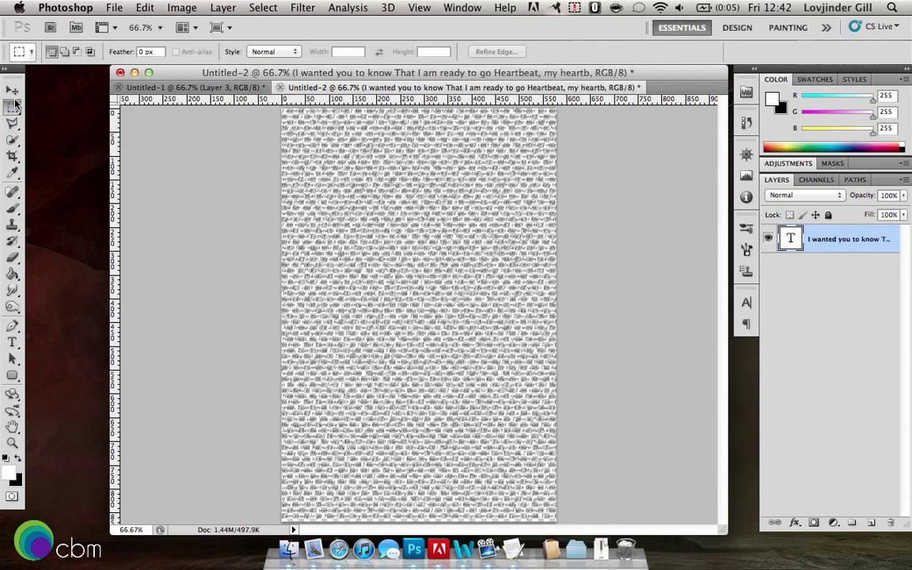
- Load the lyrics layer's letter shapes as a selection and define a brush preset from them named Text layer
super+click(793, 240)
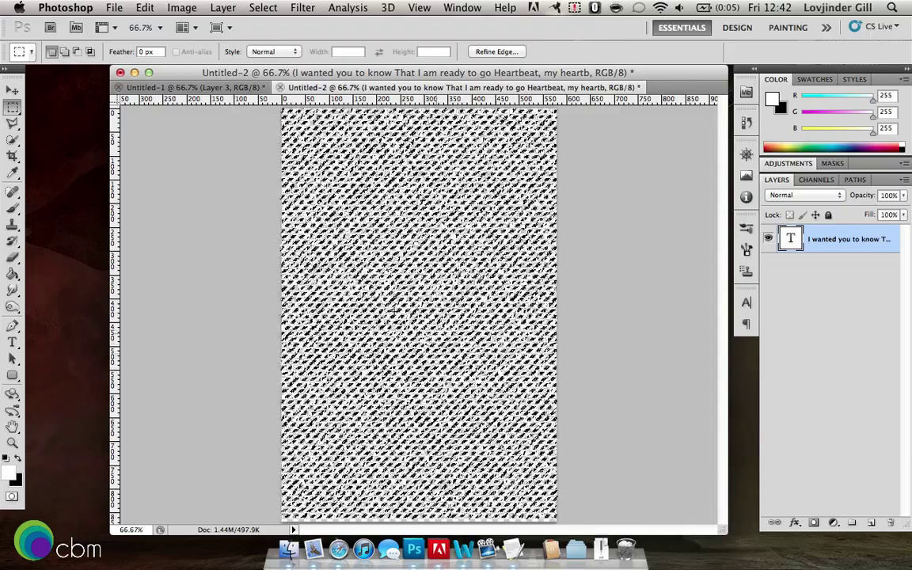
click(117, 7)
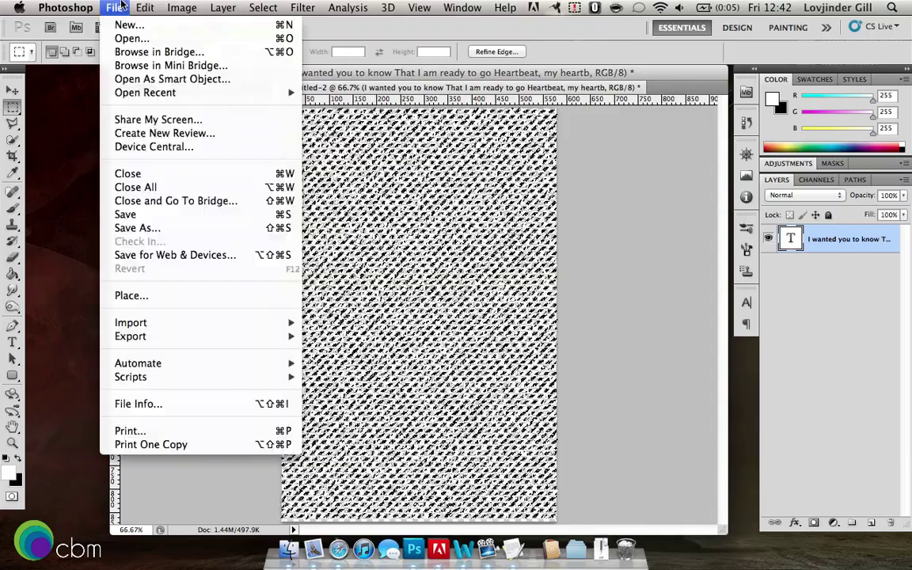
mouse_move(149, 5)
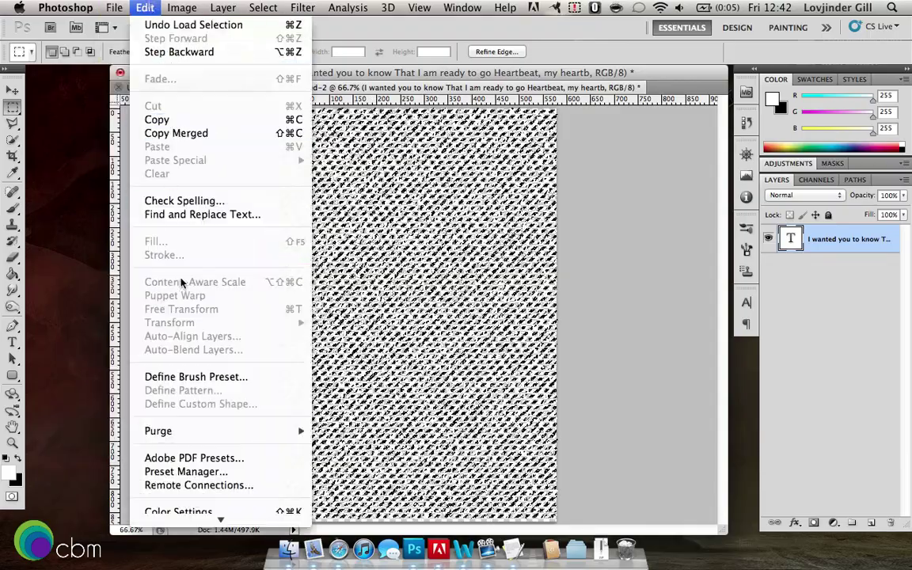
click(183, 377)
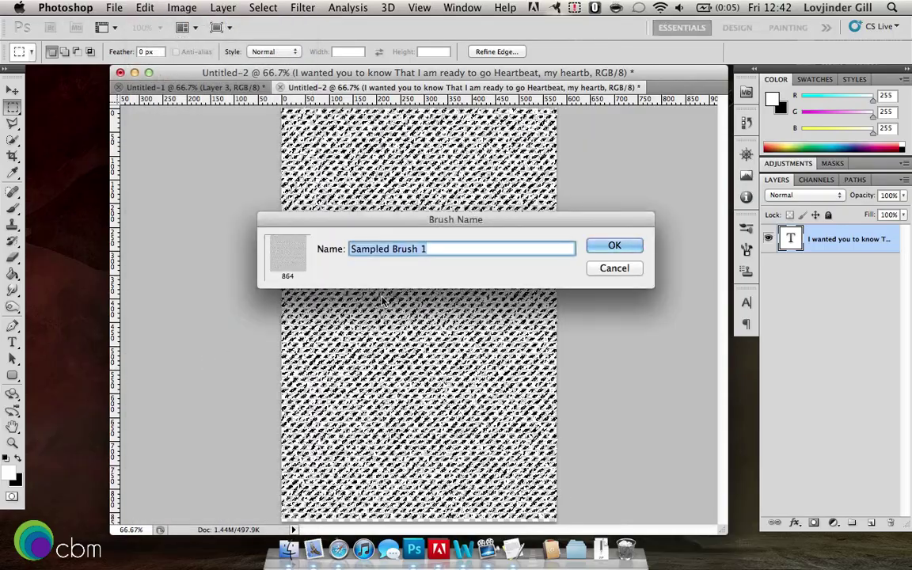
text(Text)
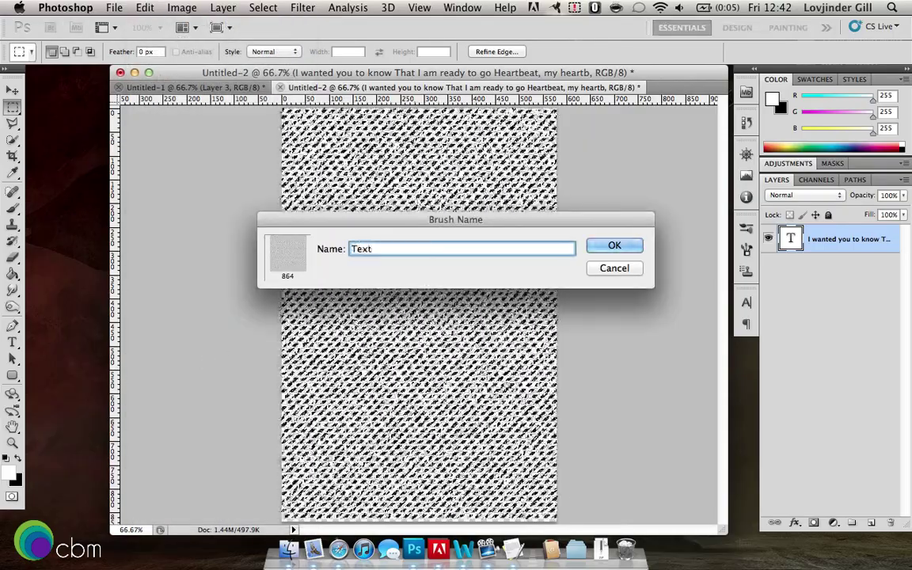
text( layer)
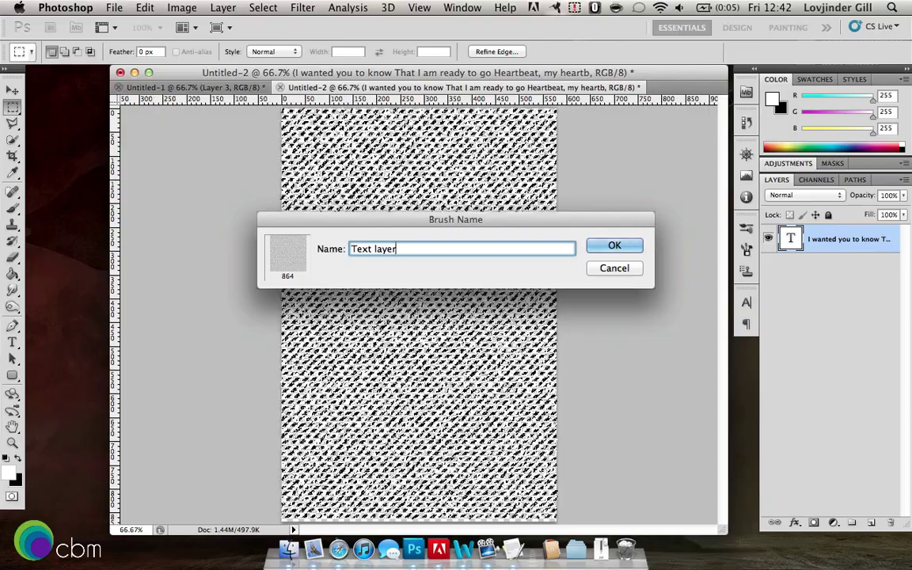
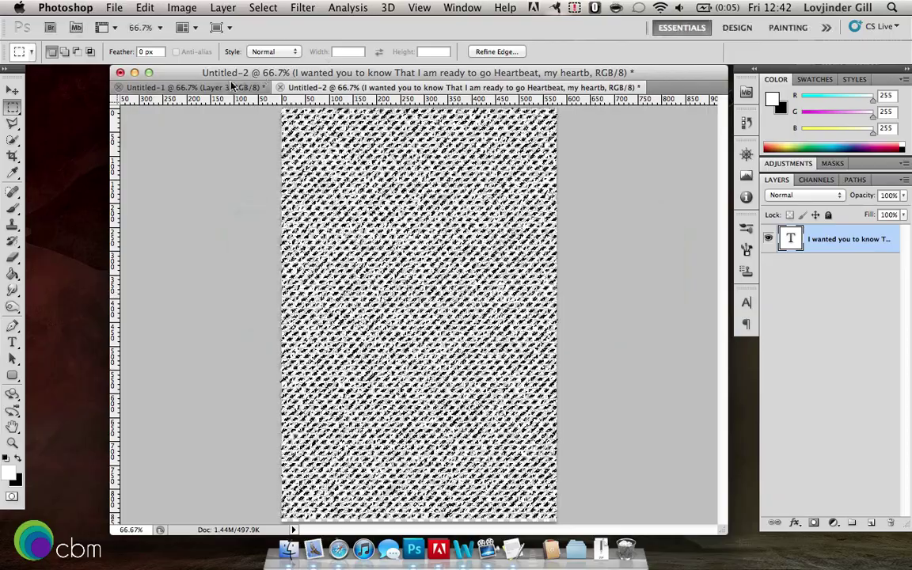
- In the Untitled-1 portrait document, add a new layer above Layer 3, fill it with white, and hide it
click(238, 86)
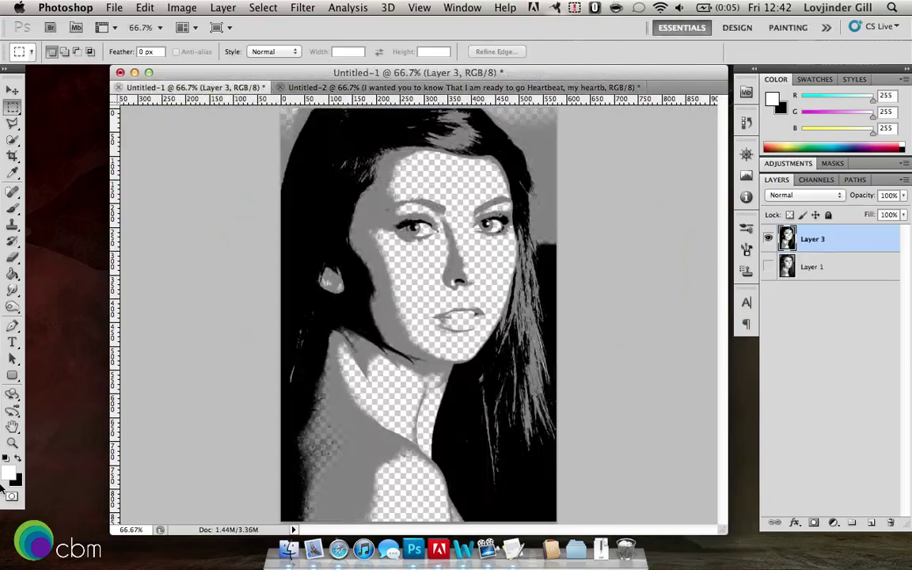
click(870, 523)
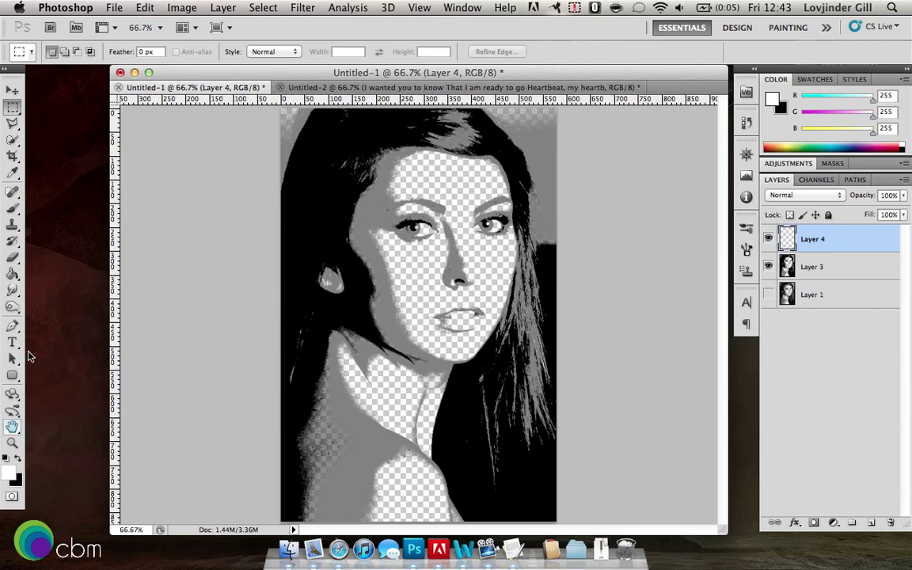
click(12, 274)
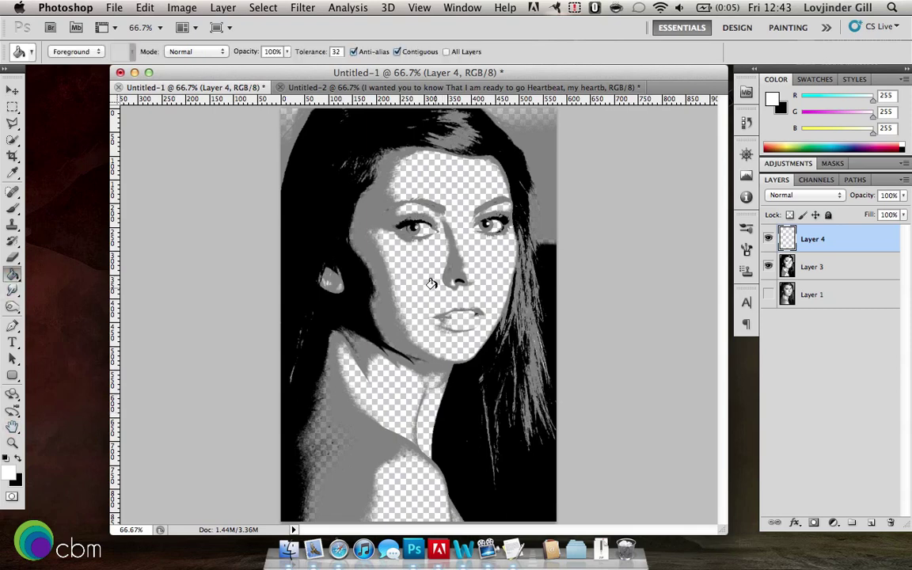
click(388, 258)
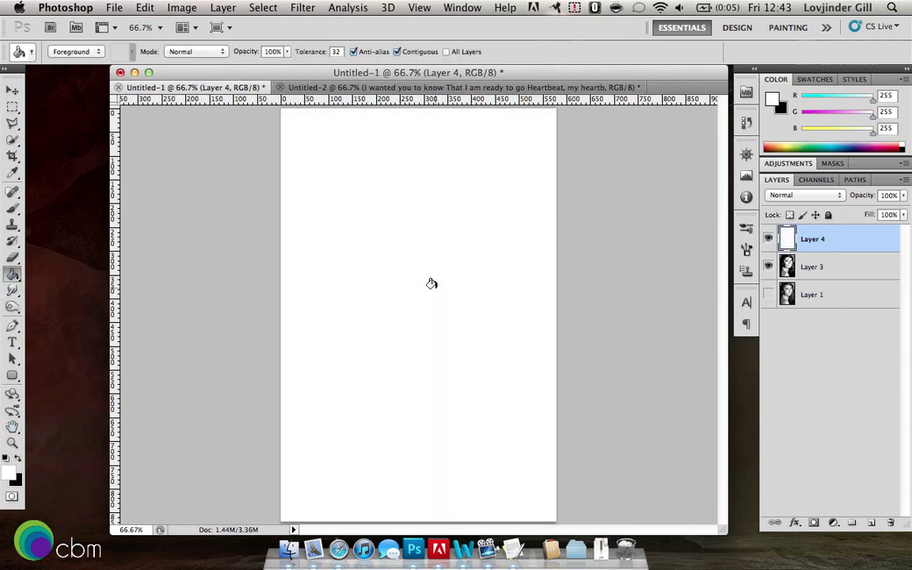
click(767, 238)
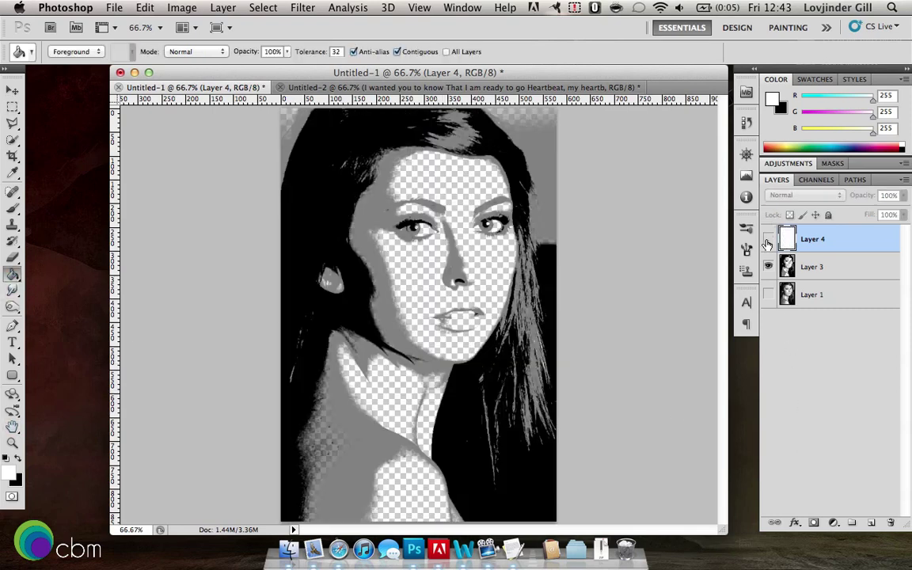
- Add another new layer on top and stamp the 864 px lyrics brush in black over the whole portrait
click(873, 524)
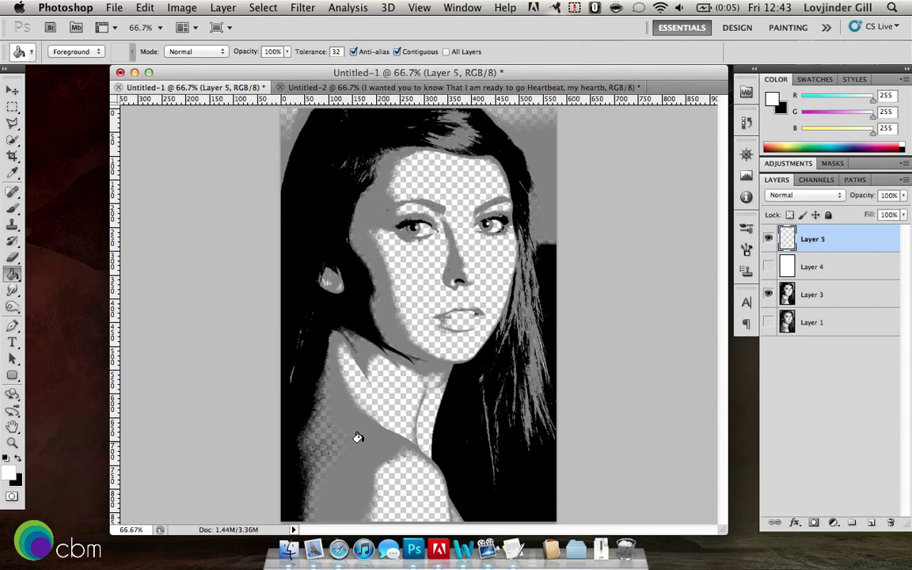
click(7, 462)
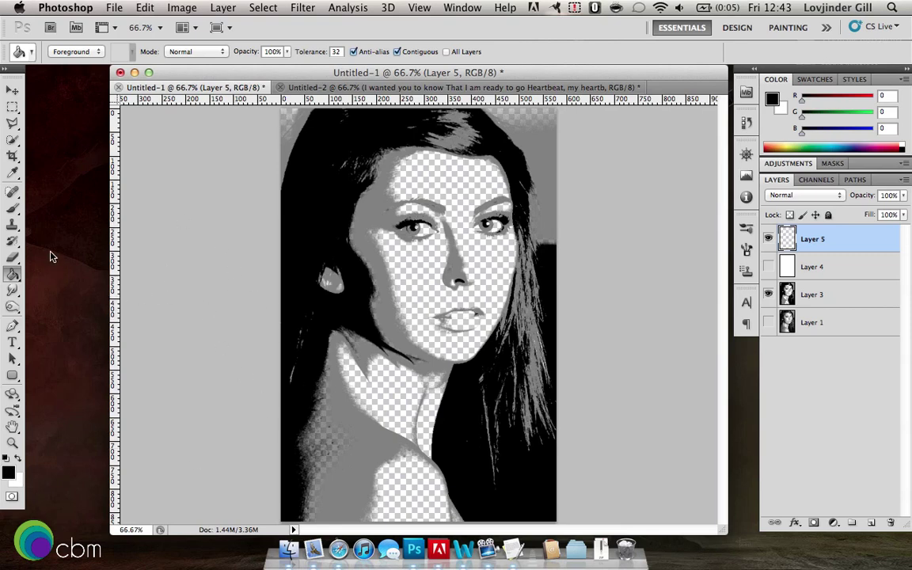
click(13, 208)
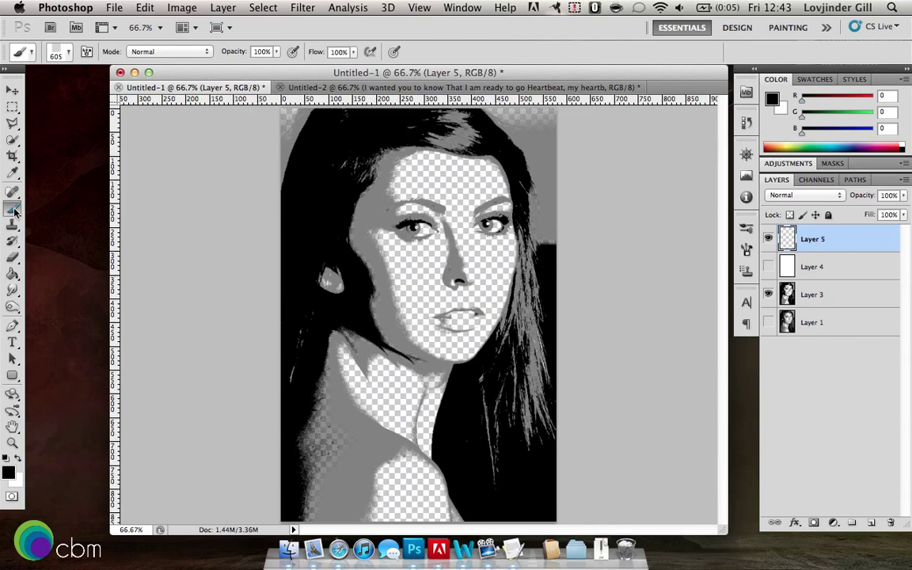
click(67, 53)
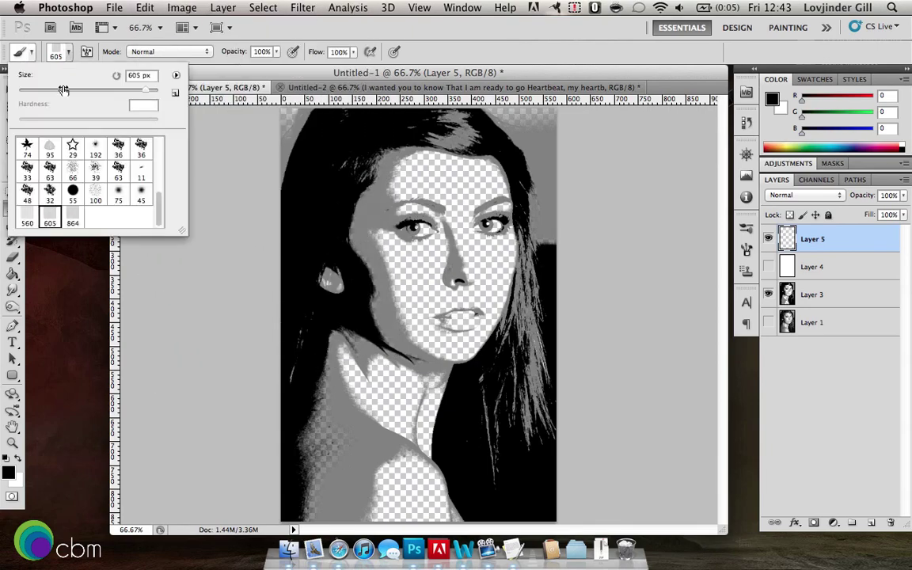
click(73, 218)
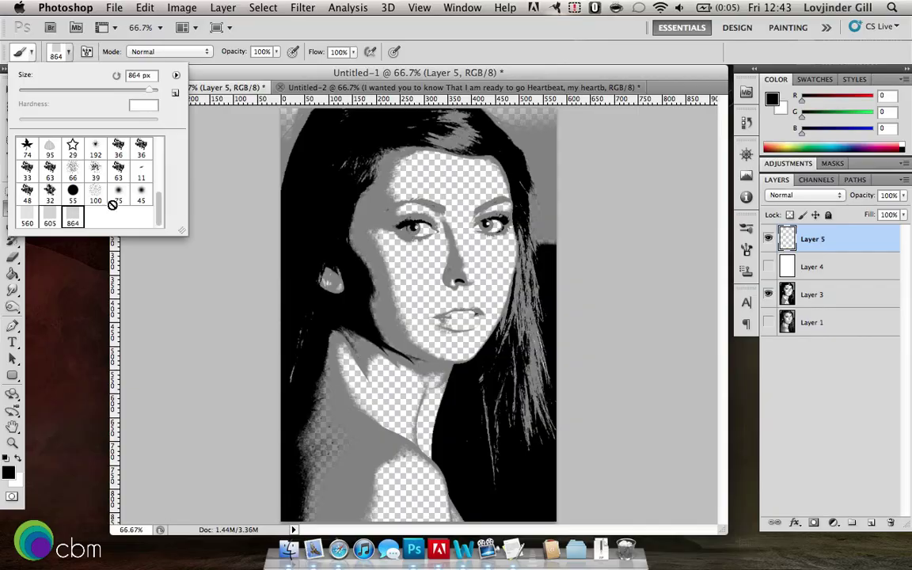
mouse_move(311, 68)
mouse_down()
mouse_move(333, 158)
mouse_move(395, 237)
mouse_move(419, 356)
mouse_move(377, 285)
mouse_up()
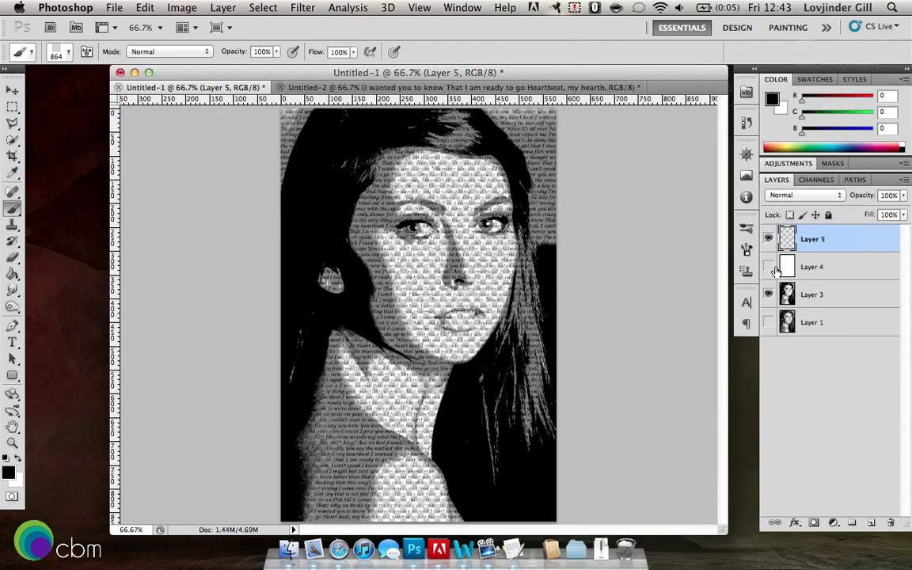
- Mask Layer 5 with a selection loaded from Layer 3's contents, and show the white Layer 4 in place of Layer 3
click(863, 301)
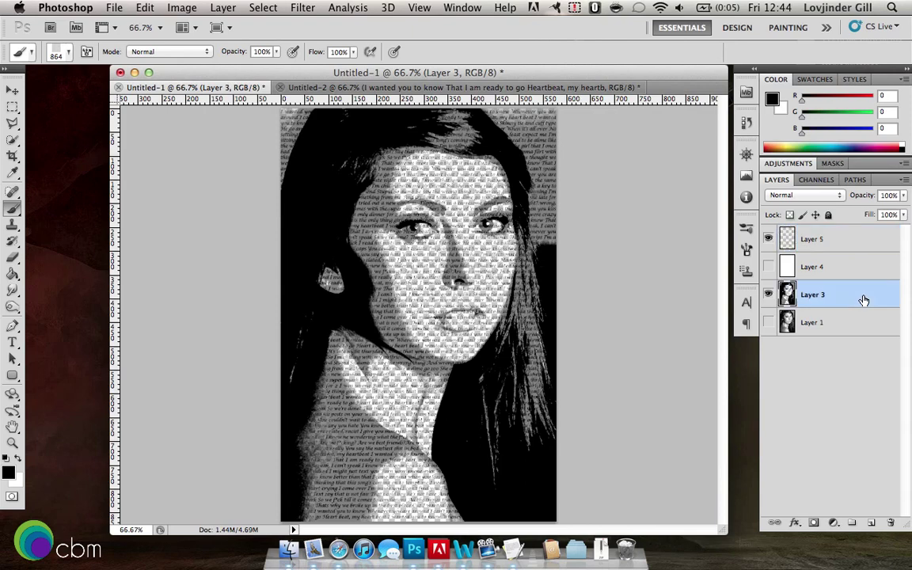
super+click(788, 295)
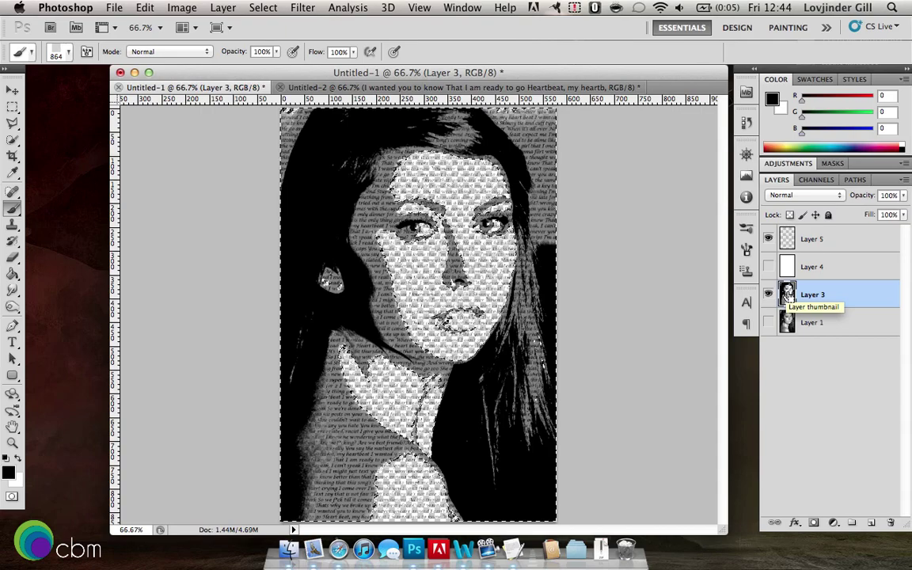
click(141, 7)
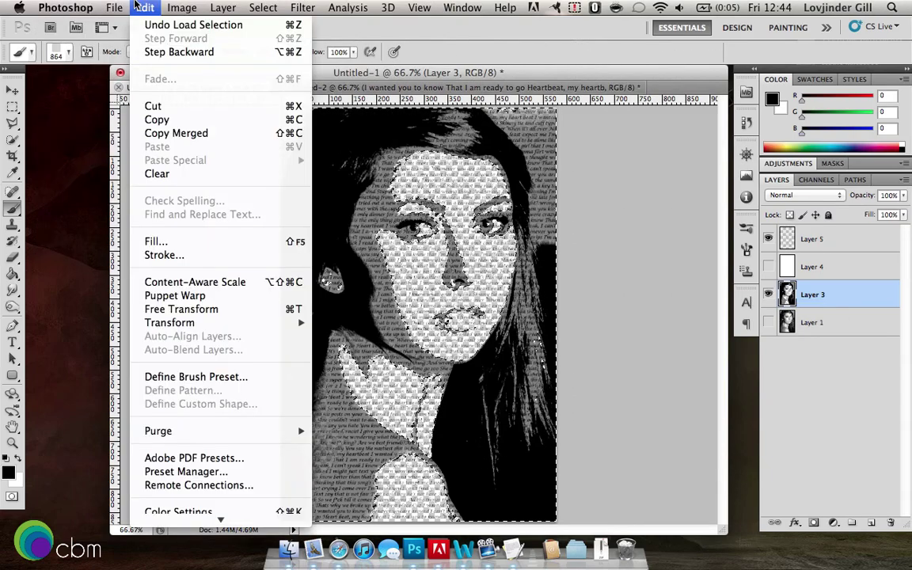
click(171, 120)
click(863, 247)
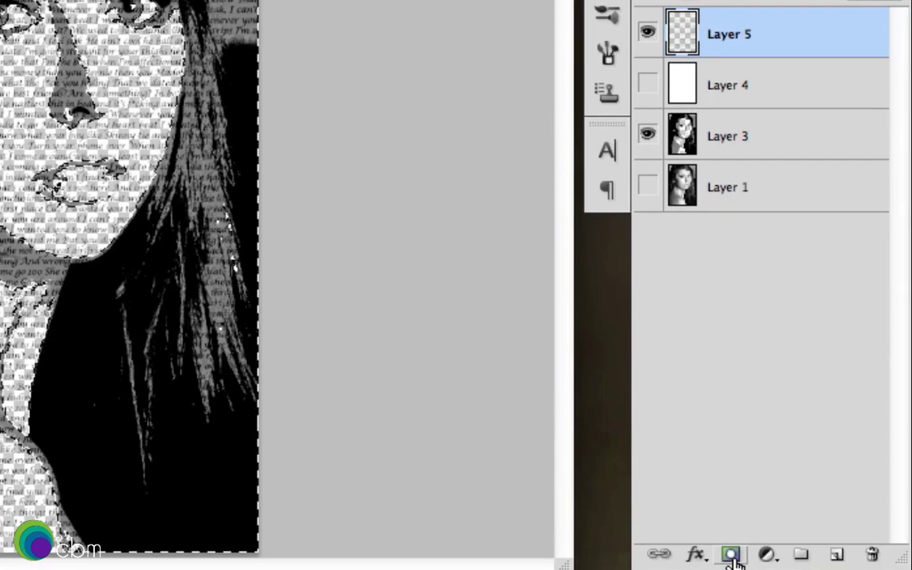
click(733, 556)
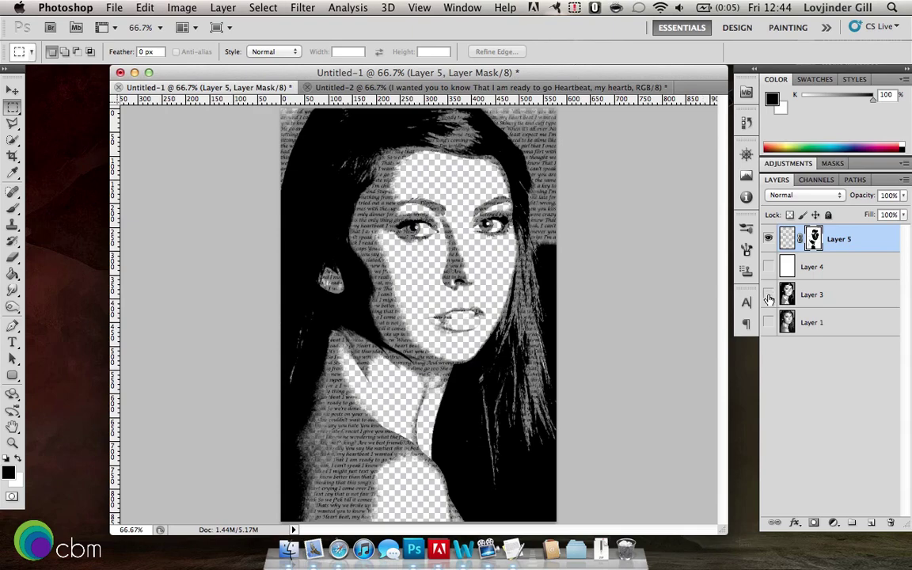
click(768, 296)
click(768, 268)
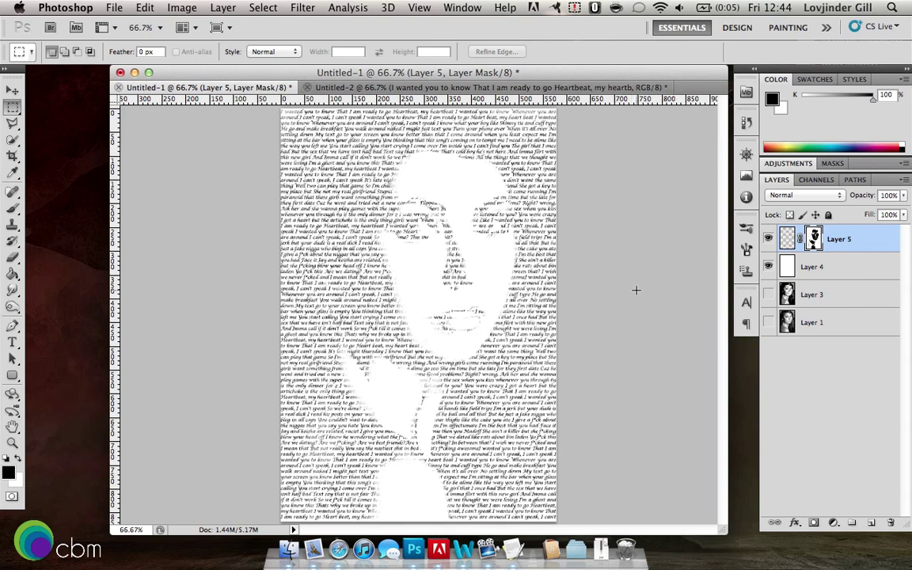
- Add a Gradient Overlay effect to Layer 5 and open its gradient for editing
click(786, 239)
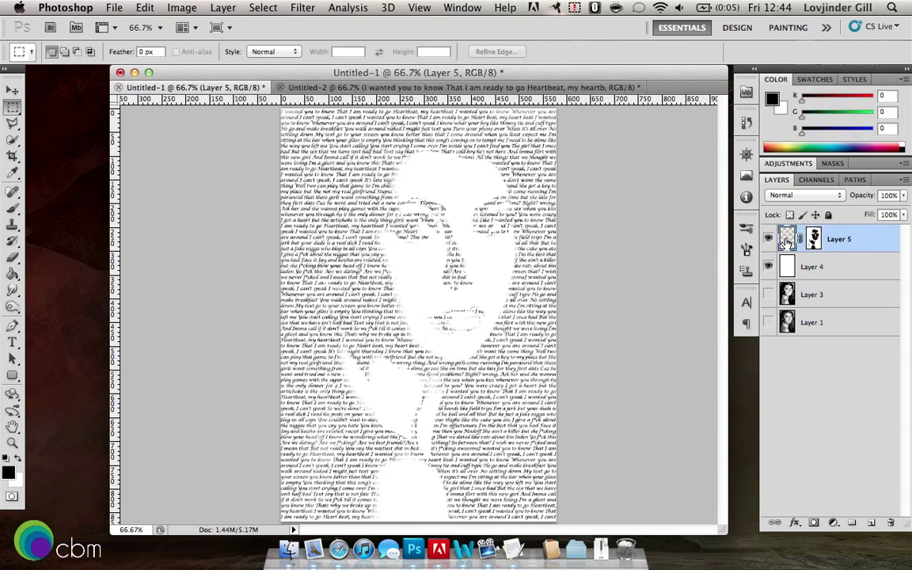
double_click(877, 247)
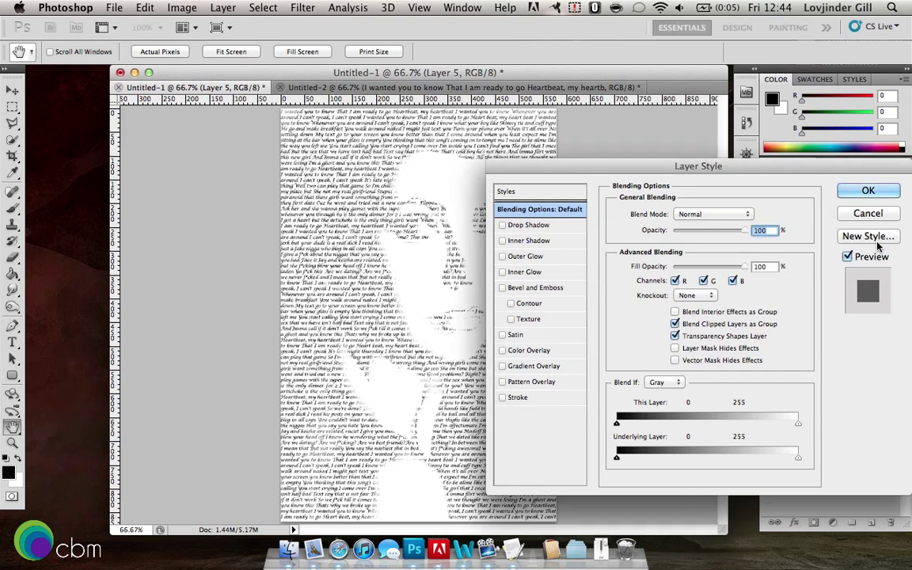
click(535, 365)
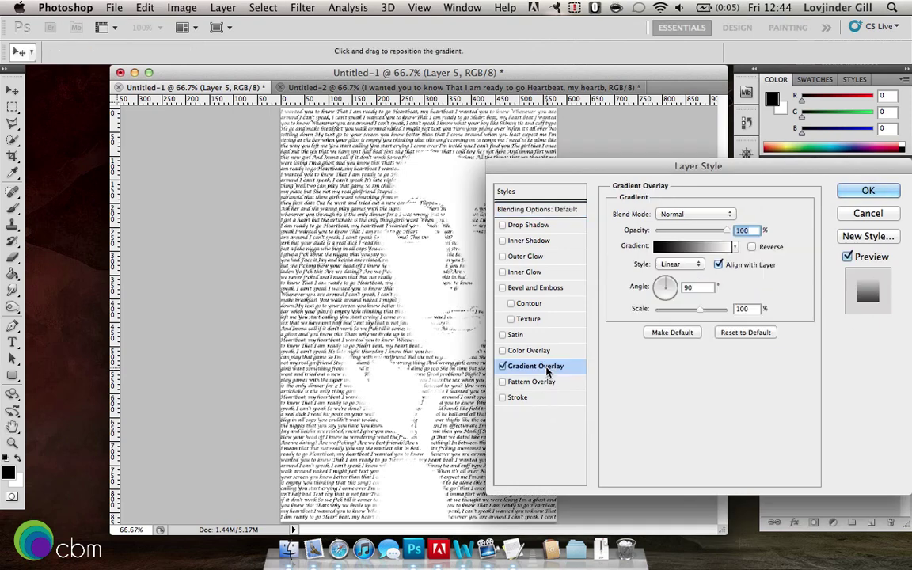
click(705, 248)
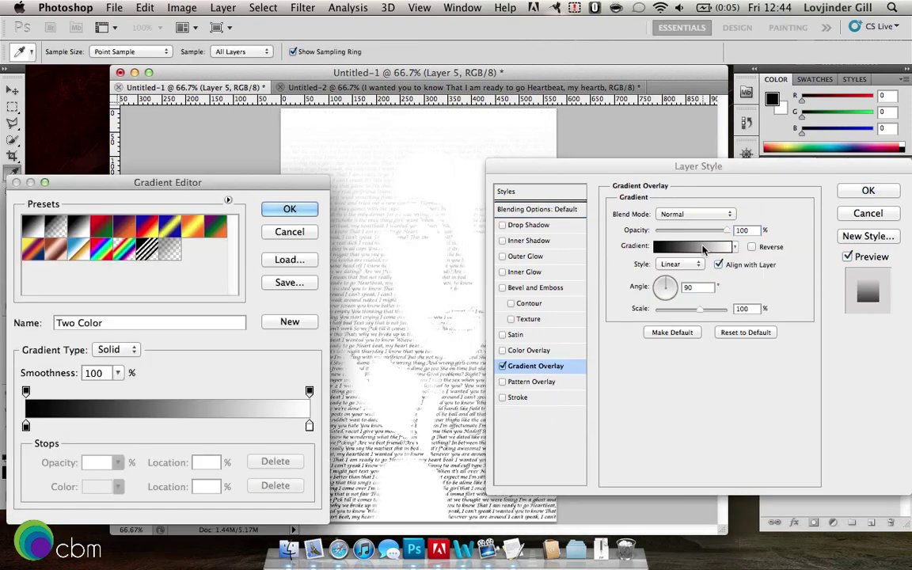
- Try presets such as Blue, Yellow, Blue, then Violet, Green, Orange, and Yellow, Violet, Orange, Blue on the lyrics' gradient overlay
click(169, 231)
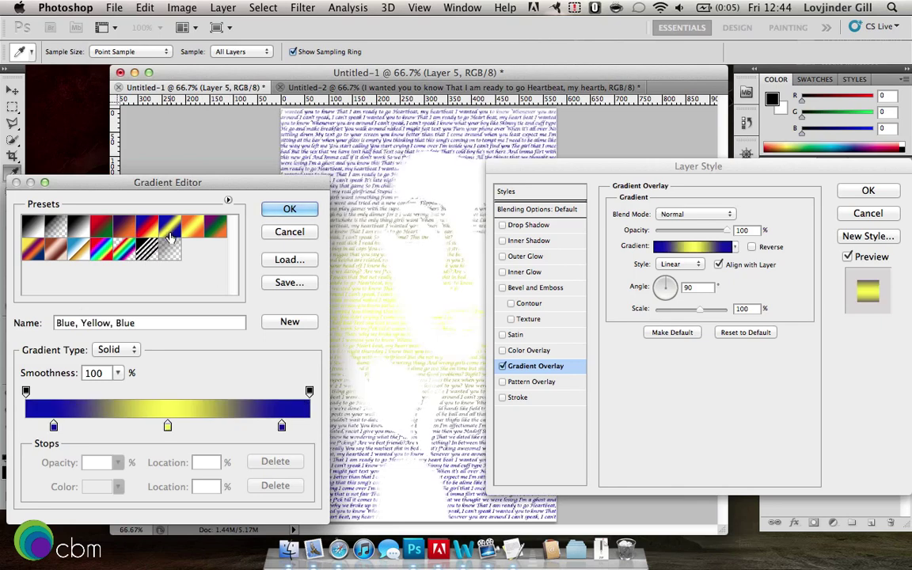
click(192, 229)
click(204, 231)
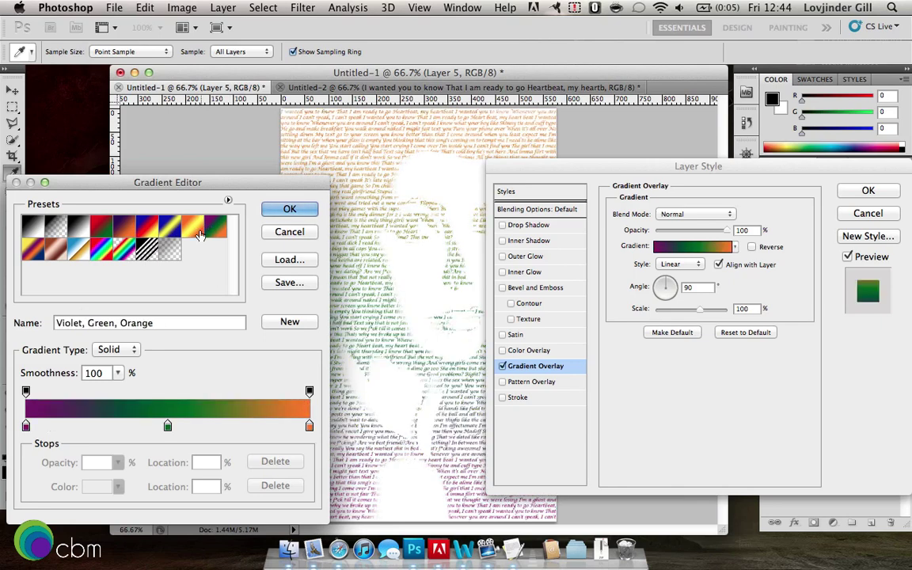
click(152, 231)
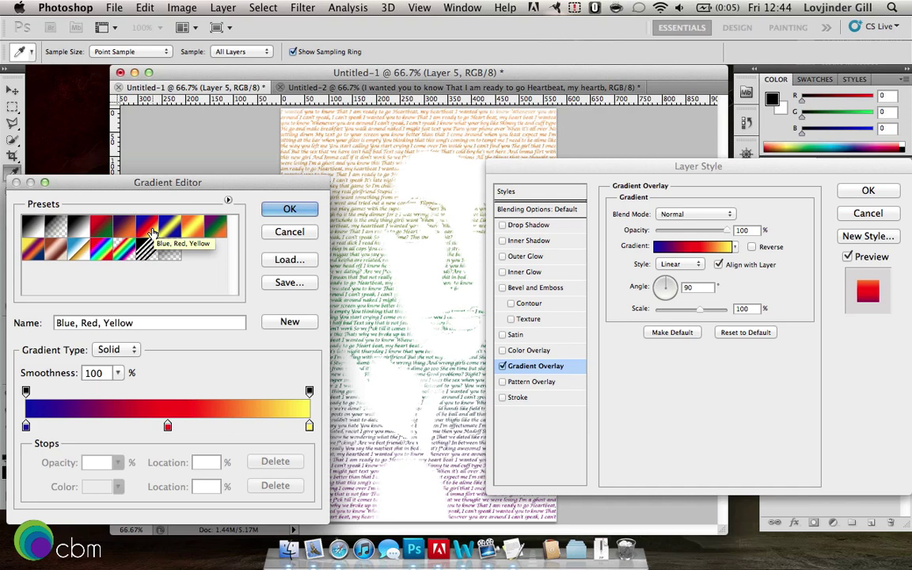
click(83, 236)
click(27, 255)
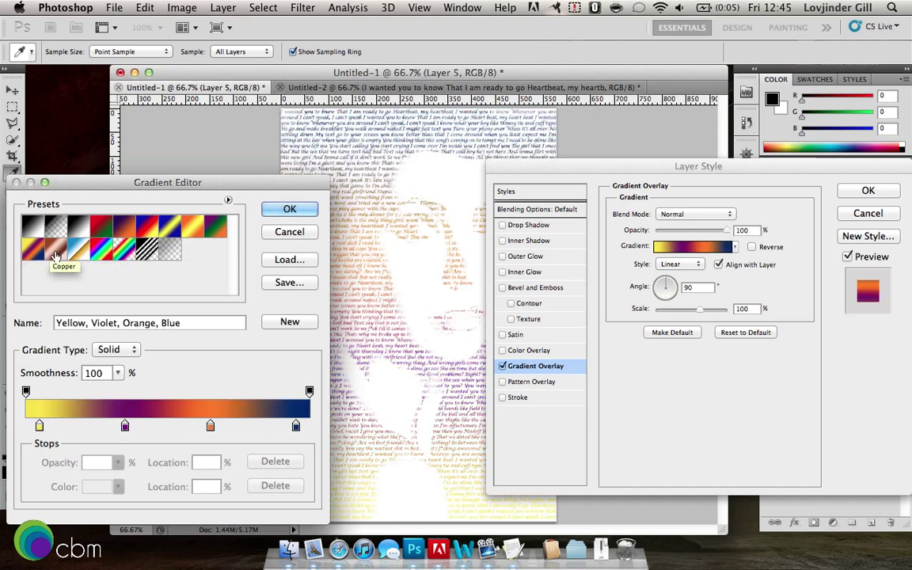
click(215, 230)
click(164, 231)
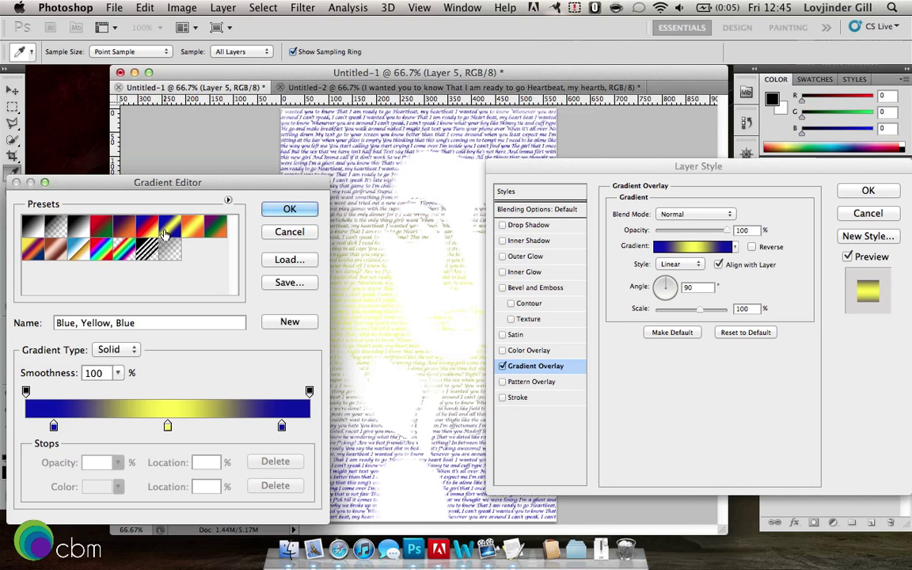
- Set the overlay gradient to the Blue, Red, Yellow preset and apply the layer style
click(149, 231)
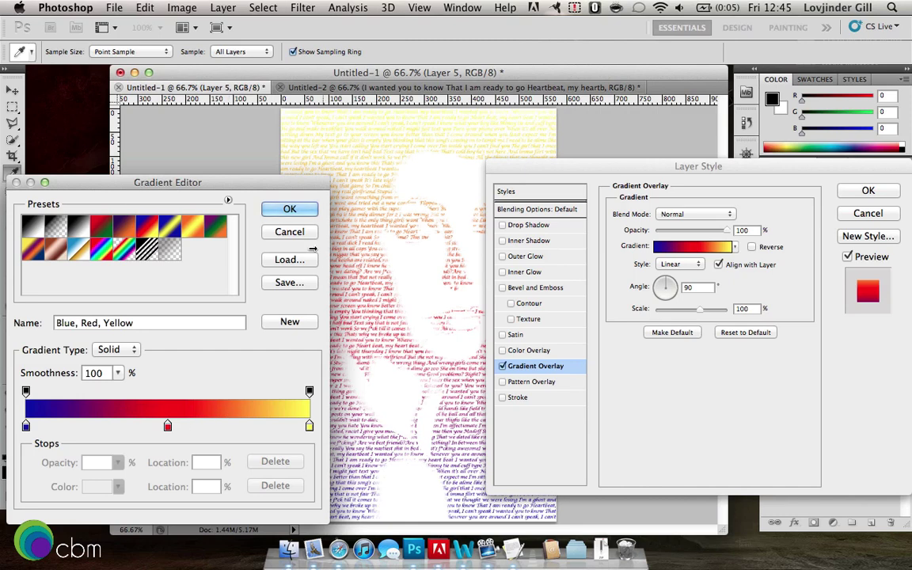
click(289, 208)
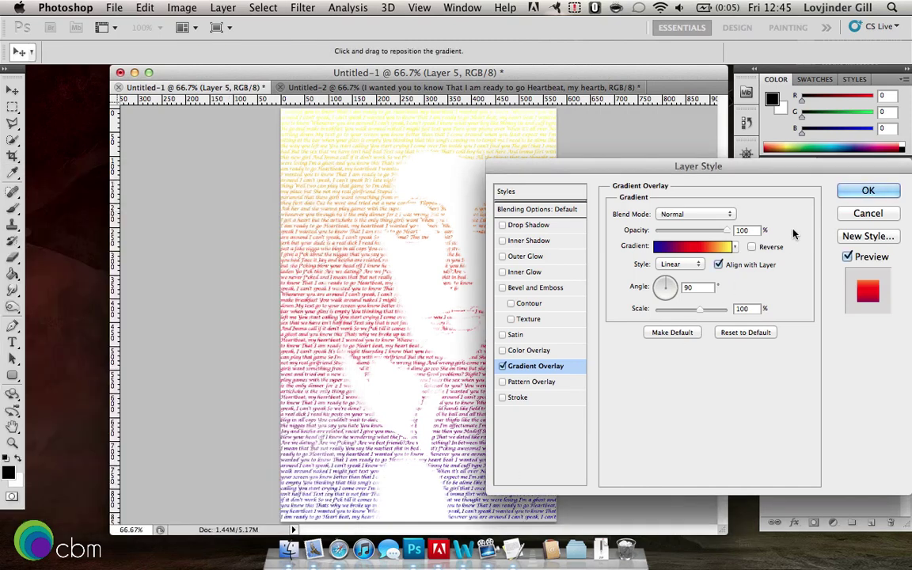
click(874, 193)
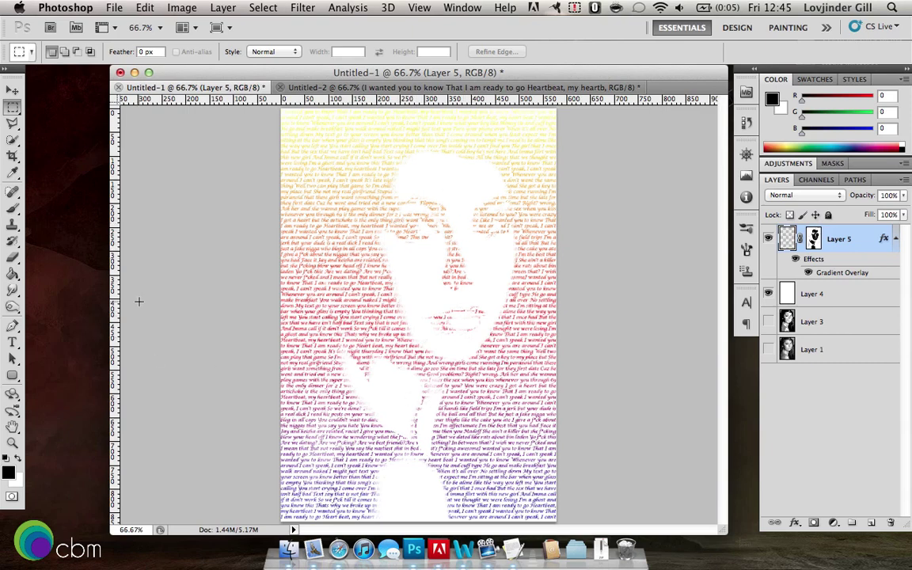
- Set up a soft round brush with 0% hardness, a size of 43 px and 28% opacity
click(12, 209)
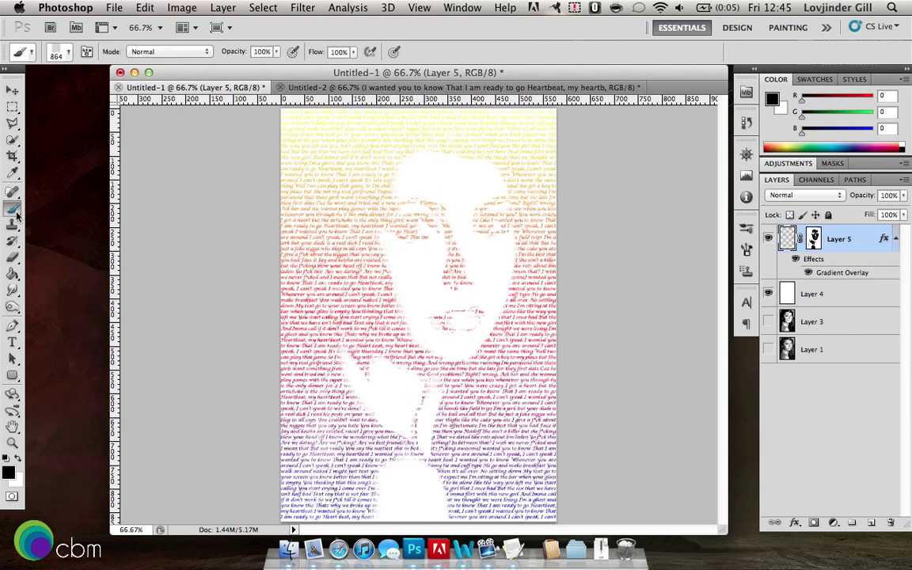
click(66, 51)
scroll(36, 163, down, 3)
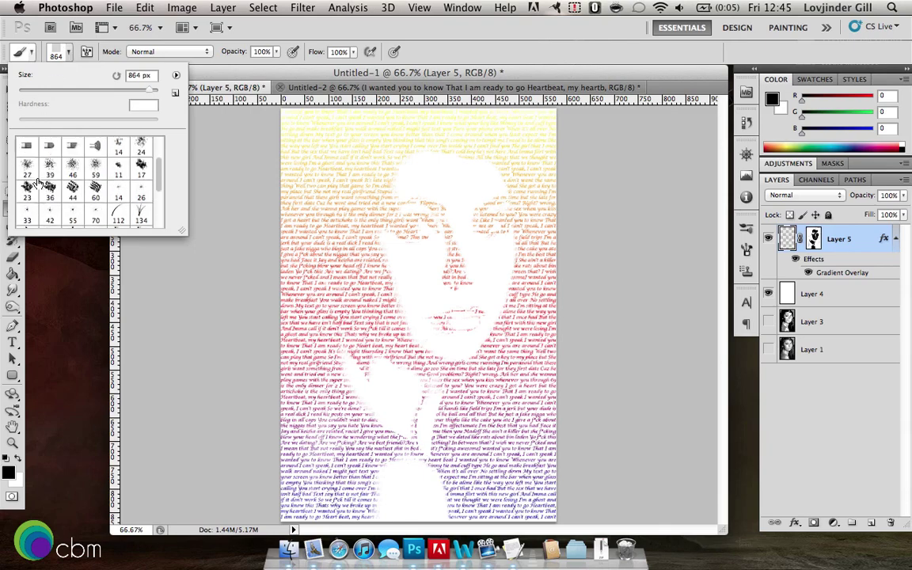
click(27, 148)
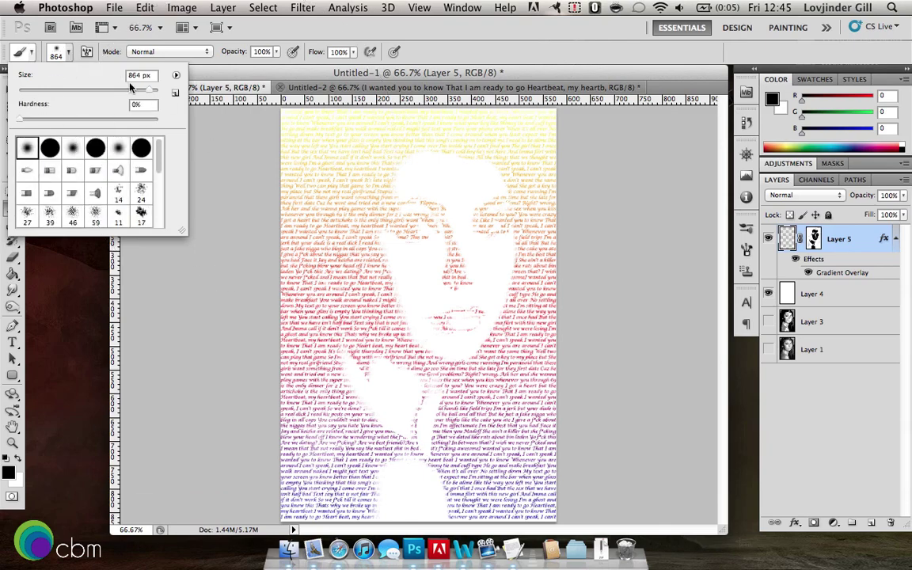
drag(87, 85, 73, 87)
click(63, 89)
click(278, 52)
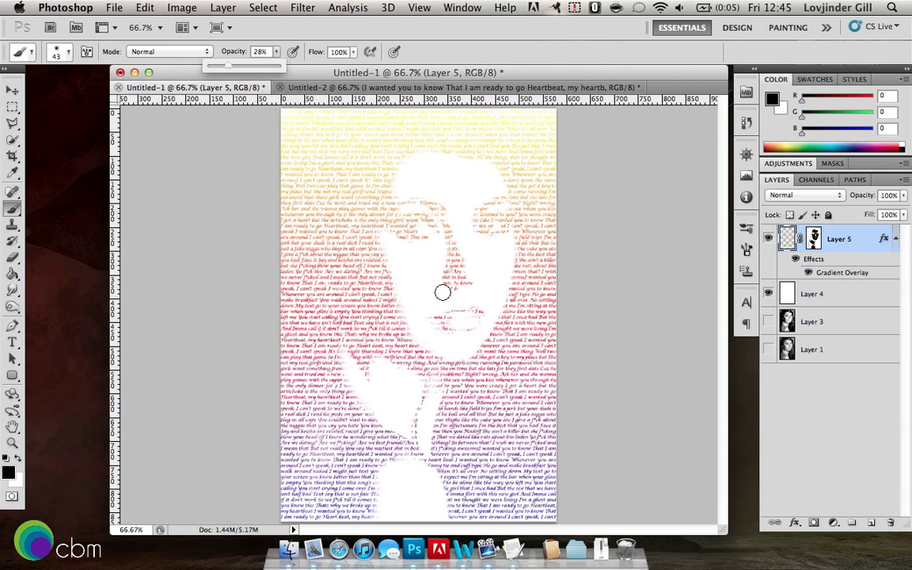
click(469, 82)
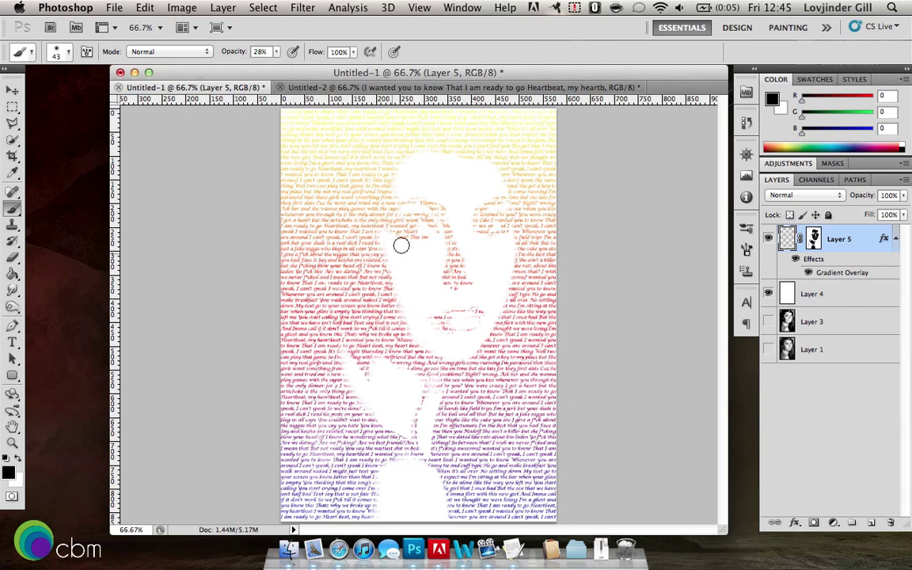
- Brush over the eyes, nose, lips, hair and background on Layer 5's content, and undo the last few strokes
mouse_move(382, 224)
mouse_down()
mouse_move(427, 230)
mouse_move(390, 233)
mouse_move(434, 228)
mouse_move(384, 225)
mouse_move(429, 219)
mouse_move(434, 206)
mouse_move(410, 204)
mouse_move(377, 220)
mouse_move(426, 201)
mouse_move(451, 243)
mouse_move(452, 288)
mouse_move(447, 279)
mouse_move(462, 283)
mouse_move(492, 215)
mouse_move(483, 227)
mouse_move(521, 224)
mouse_move(484, 228)
mouse_move(482, 210)
mouse_move(504, 205)
mouse_move(436, 326)
mouse_move(478, 316)
mouse_move(466, 325)
mouse_move(384, 156)
mouse_move(380, 222)
mouse_move(336, 357)
mouse_move(365, 423)
mouse_move(424, 440)
mouse_move(384, 491)
mouse_move(335, 355)
mouse_move(433, 380)
mouse_move(422, 344)
mouse_move(510, 309)
mouse_move(501, 282)
mouse_move(438, 409)
mouse_move(372, 206)
mouse_move(271, 401)
mouse_up()
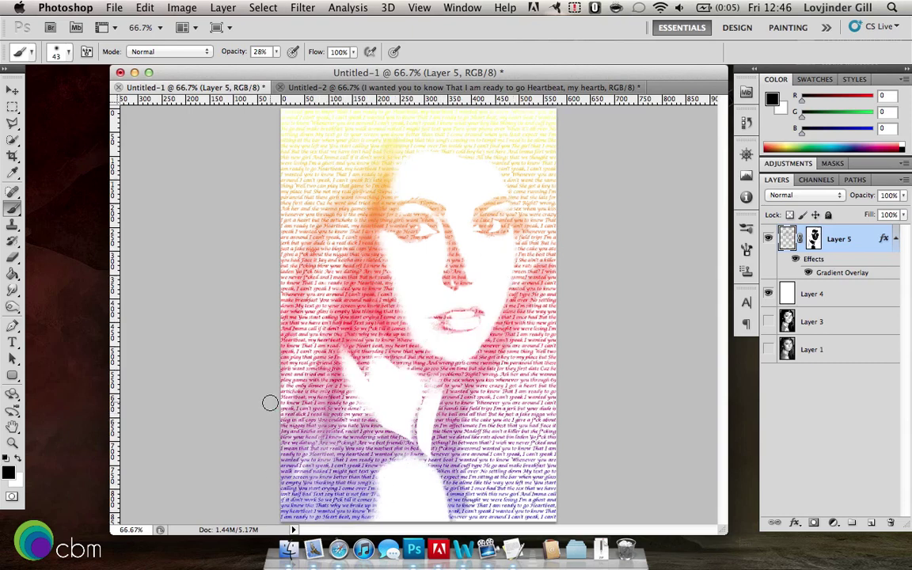
click(144, 7)
click(179, 18)
click(145, 7)
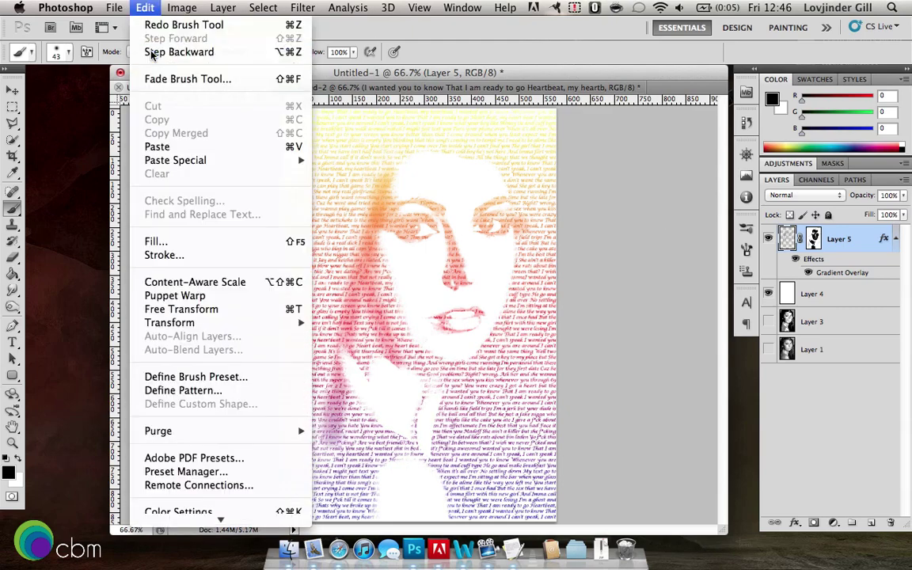
click(158, 55)
click(145, 7)
click(159, 55)
- Brush more soft shading on Layer 5 over the lips, hair and background, down to the area around the hand
mouse_move(471, 315)
mouse_down()
mouse_move(364, 160)
mouse_move(492, 153)
mouse_move(376, 135)
mouse_move(341, 354)
mouse_up()
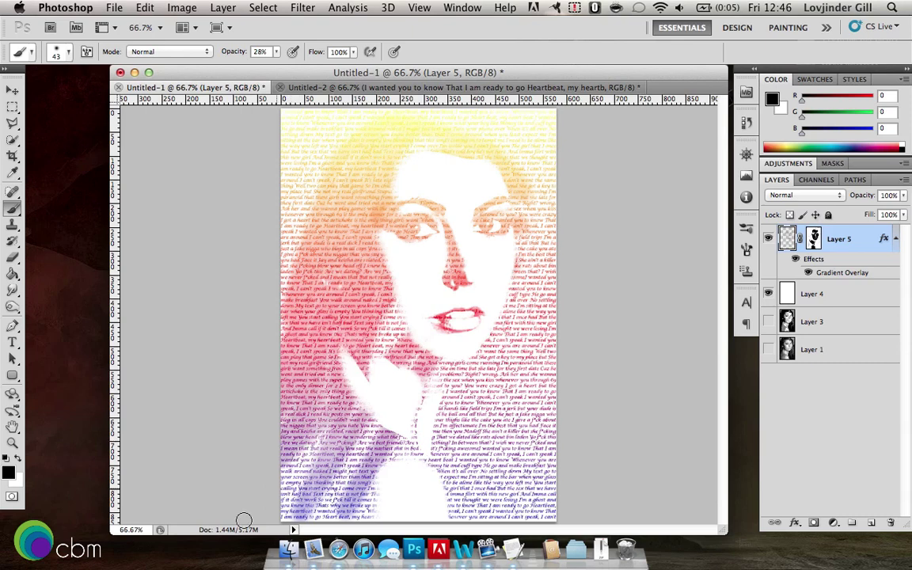
drag(360, 380, 388, 499)
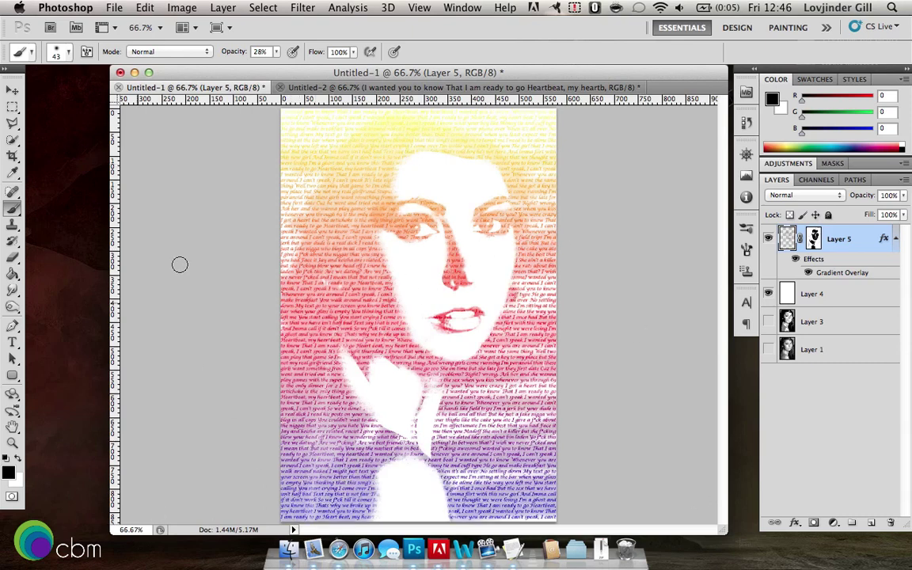